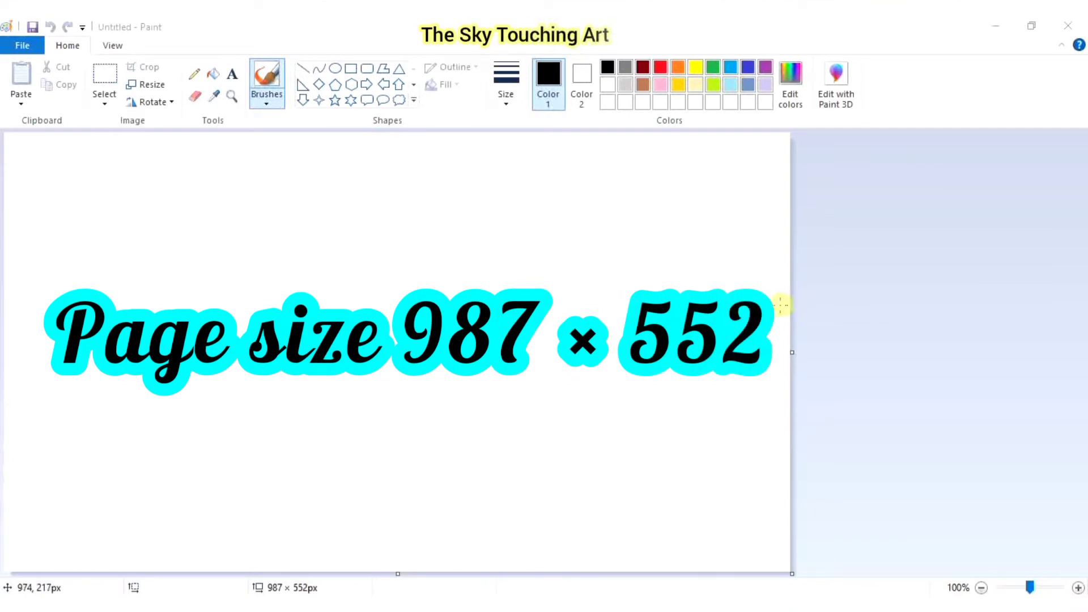
# Draw three black horizontal lines across the full canvas width, dividing it into four roughly equal bands.
pyautogui.click(303, 73)
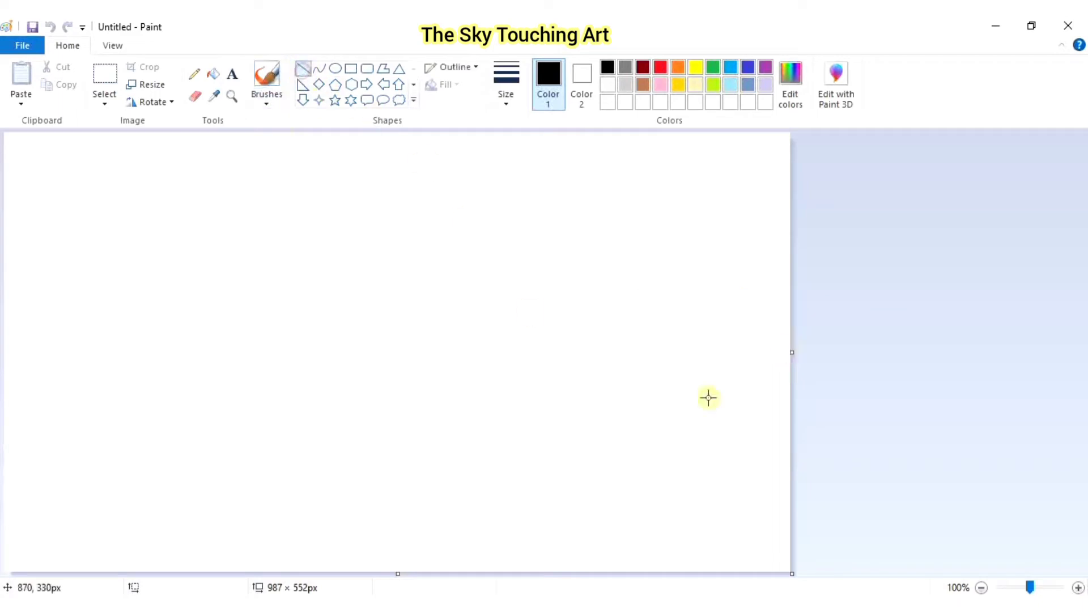
pyautogui.moveTo(788, 353); pyautogui.dragTo(2, 356)
pyautogui.moveTo(313, 352); pyautogui.dragTo(316, 351)
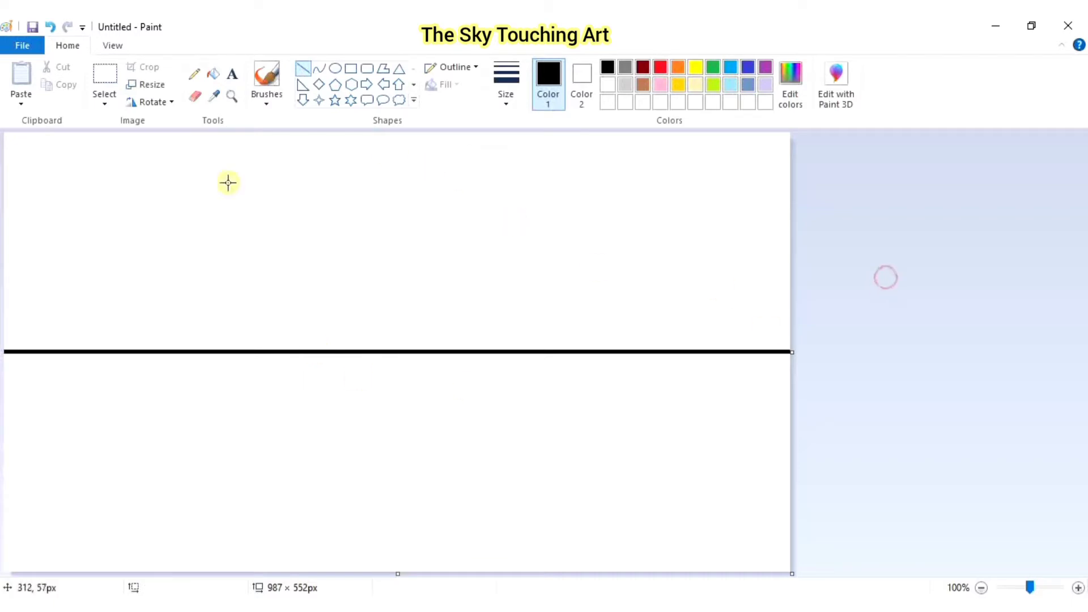
pyautogui.moveTo(4, 223); pyautogui.dragTo(810, 226)
pyautogui.moveTo(435, 223); pyautogui.dragTo(432, 235)
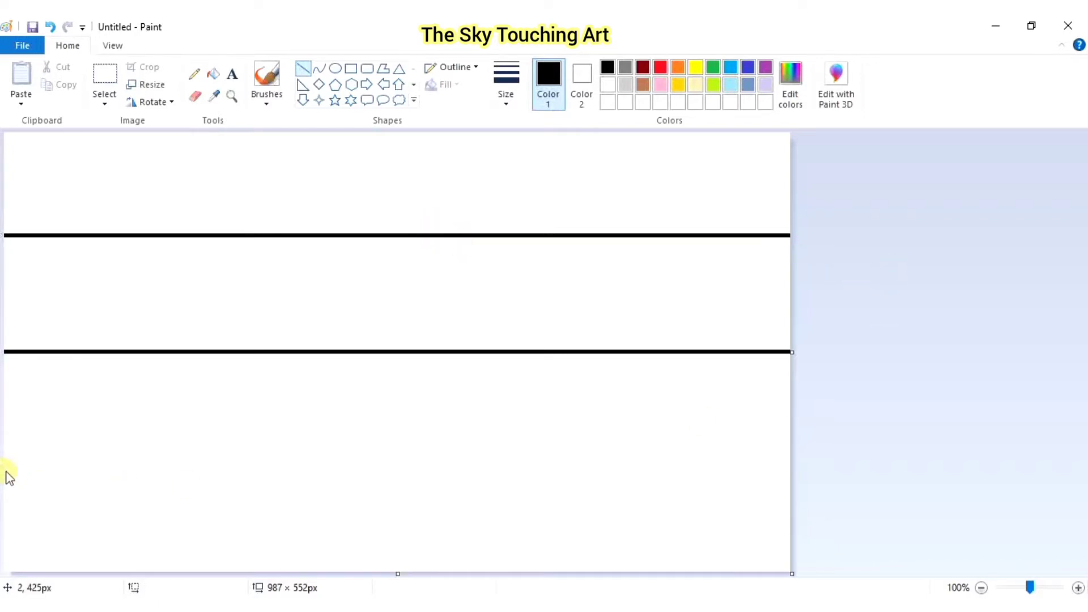
pyautogui.moveTo(5, 471); pyautogui.dragTo(868, 478)
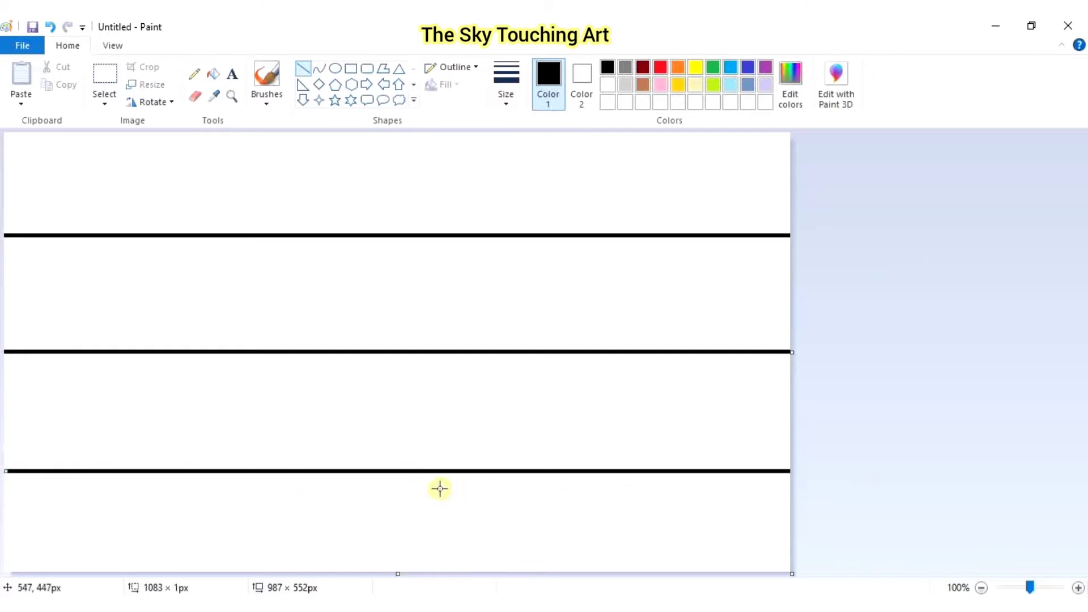
pyautogui.moveTo(448, 471); pyautogui.dragTo(422, 464)
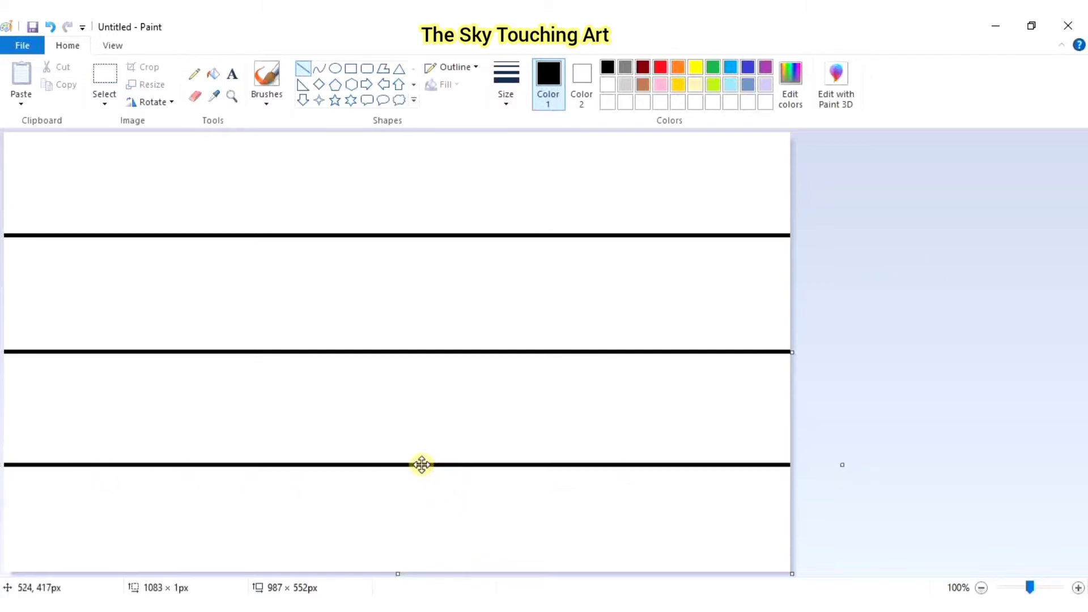
pyautogui.click(881, 352)
# Draw a pink diagonal from the top band's upper-right to lower-left corner, filling below it pink and above it red.
pyautogui.click(660, 84)
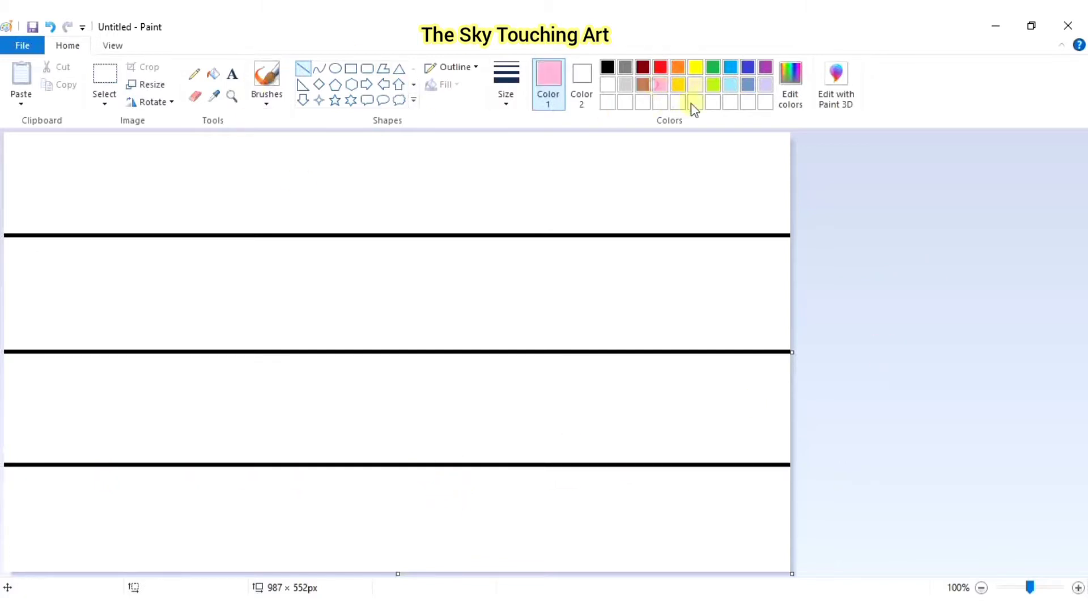
pyautogui.moveTo(786, 136); pyautogui.dragTo(4, 233)
pyautogui.moveTo(787, 137); pyautogui.dragTo(795, 133)
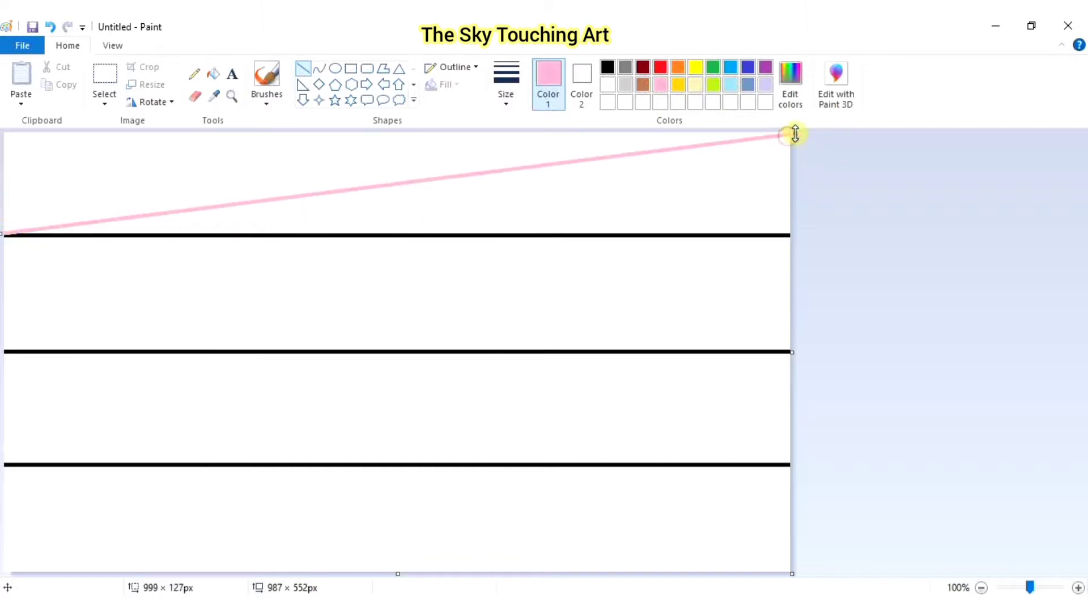
pyautogui.click(213, 74)
pyautogui.click(497, 207)
pyautogui.click(660, 67)
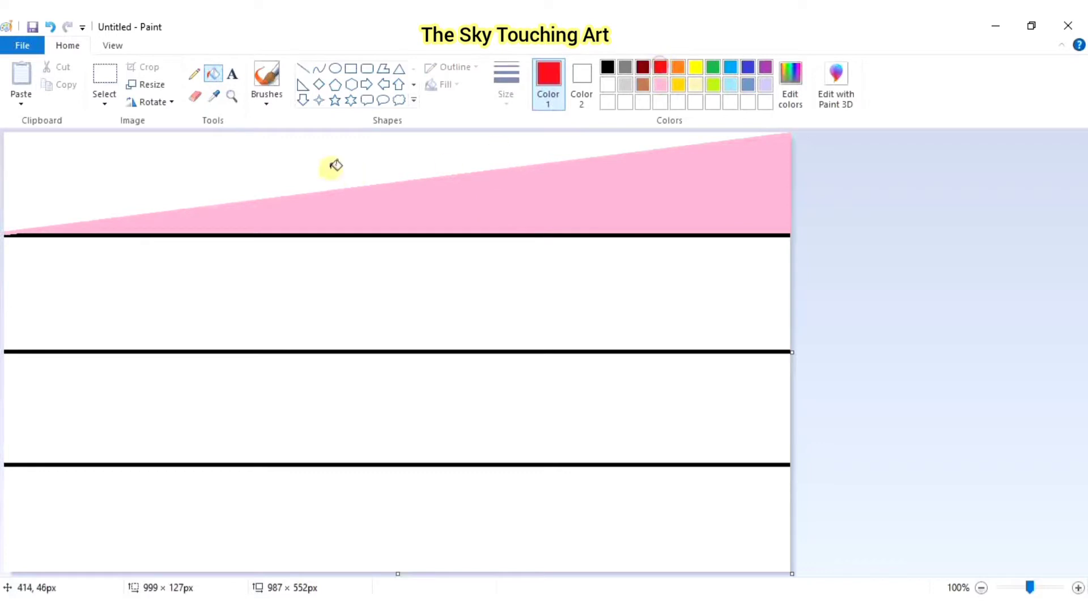
pyautogui.click(335, 166)
# Draw a lime diagonal from the second band's upper-right to lower-left corner and fill the area below it lime.
pyautogui.click(303, 68)
pyautogui.click(713, 86)
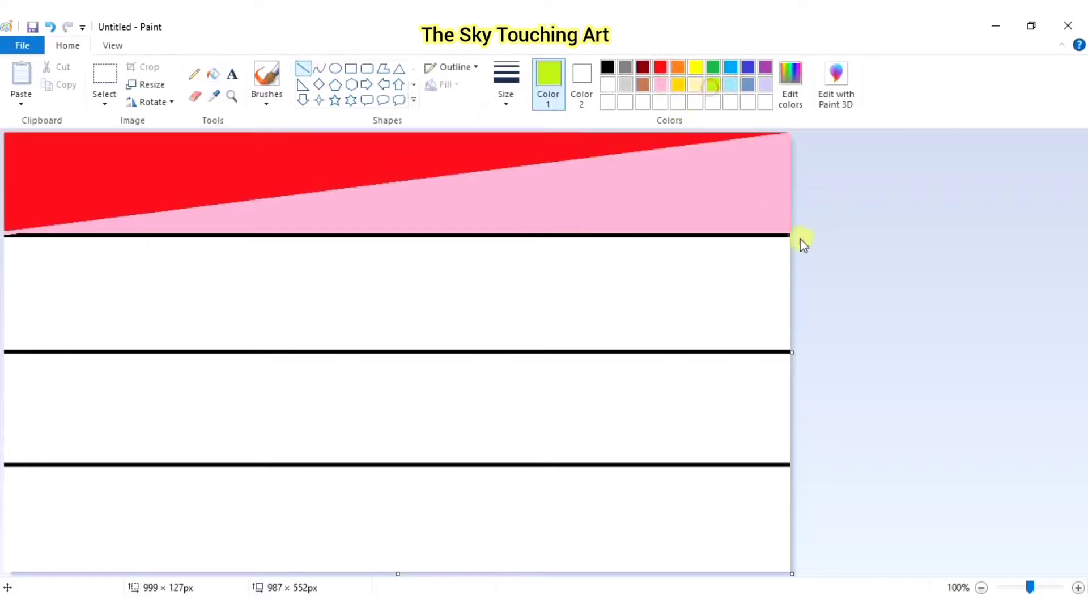
pyautogui.moveTo(789, 238); pyautogui.dragTo(1, 348)
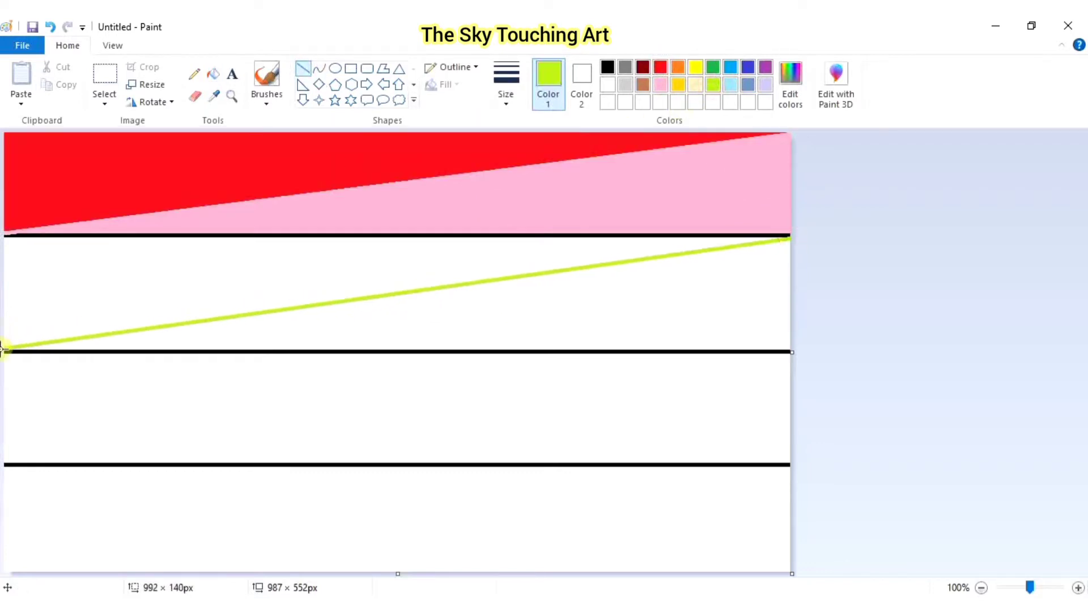
pyautogui.click(213, 74)
pyautogui.click(522, 292)
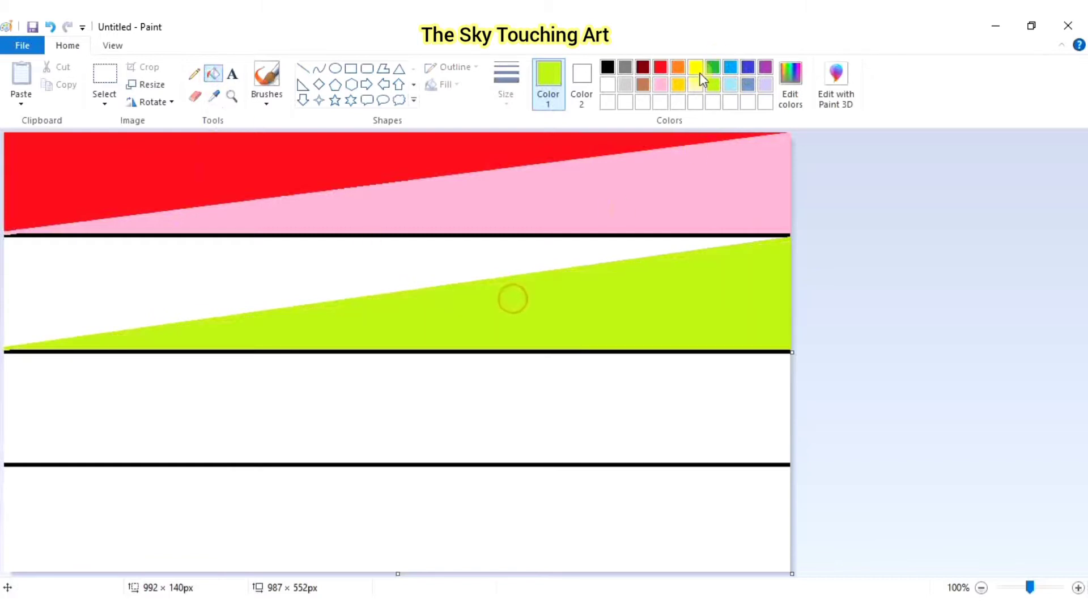
# Define a darker shade of green as a custom color and fill the second band's upper triangle with it.
pyautogui.click(714, 68)
pyautogui.click(790, 85)
pyautogui.moveTo(713, 299); pyautogui.dragTo(713, 311)
pyautogui.click(391, 419)
pyautogui.click(272, 284)
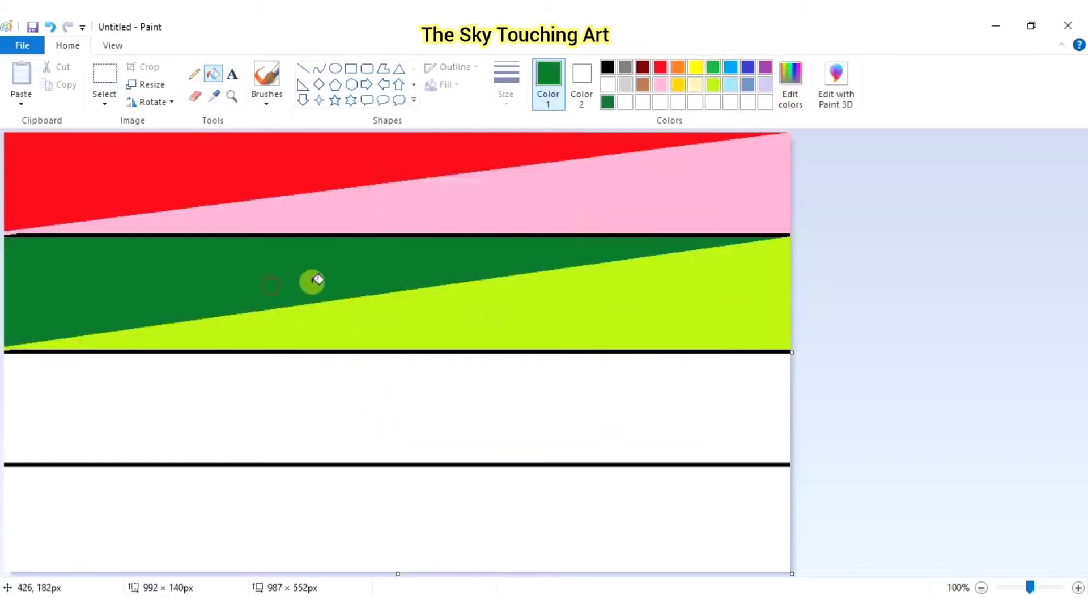
# Draw a light blue diagonal from the third band's upper-right to lower-left corner and fill the area below it light blue.
pyautogui.click(731, 67)
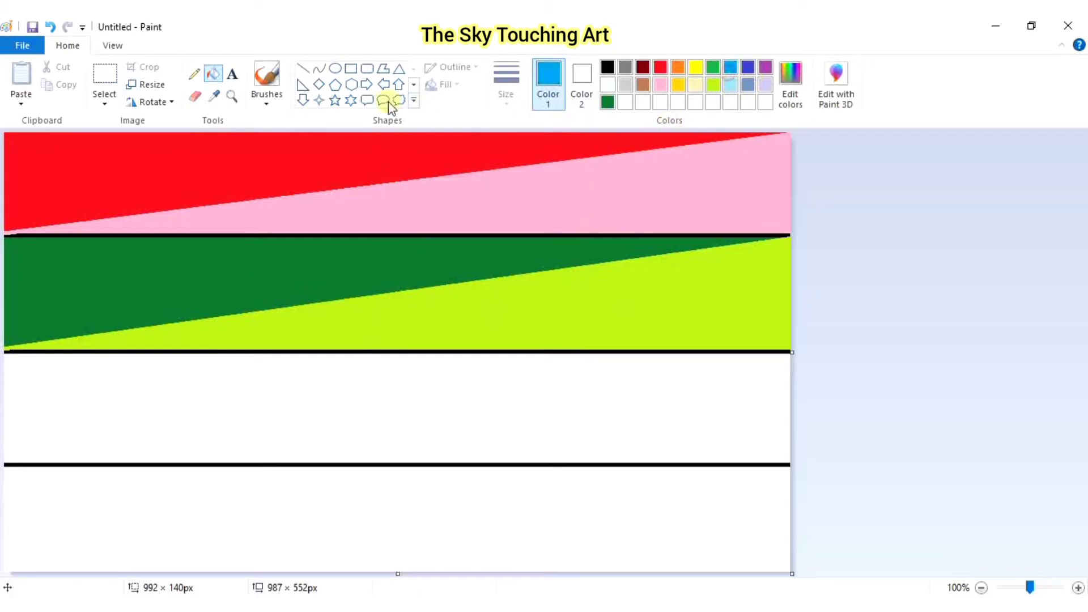
pyautogui.click(303, 68)
pyautogui.moveTo(787, 354)
pyautogui.mouseDown()
pyautogui.moveTo(262, 447)
pyautogui.moveTo(5, 464)
pyautogui.mouseUp()
pyautogui.click(215, 78)
pyautogui.click(521, 413)
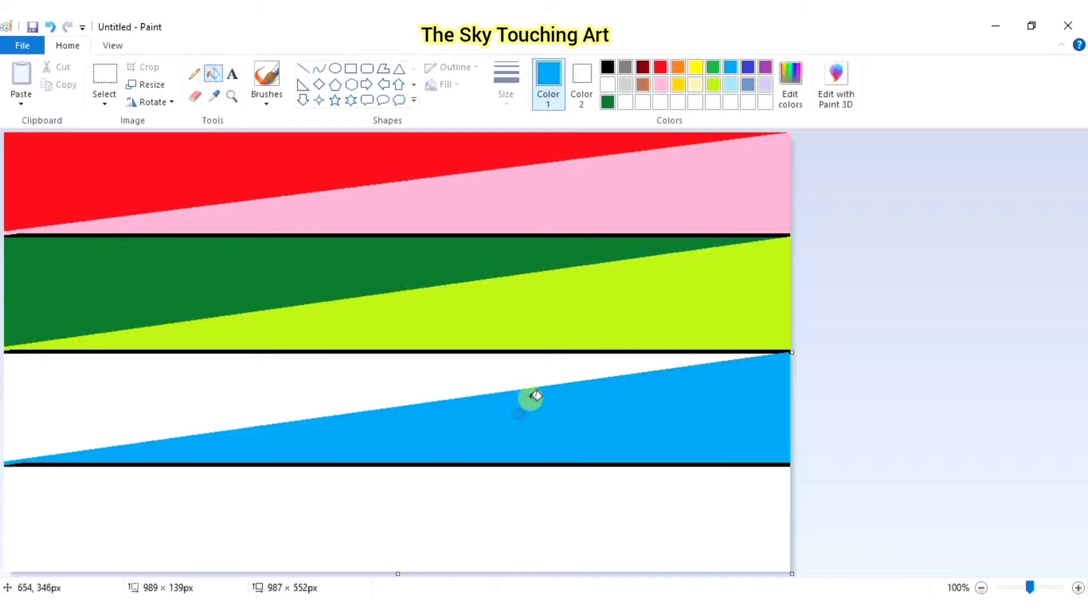
# Define a dark navy custom color from indigo and fill the third band's upper triangle with it.
pyautogui.click(747, 67)
pyautogui.click(790, 85)
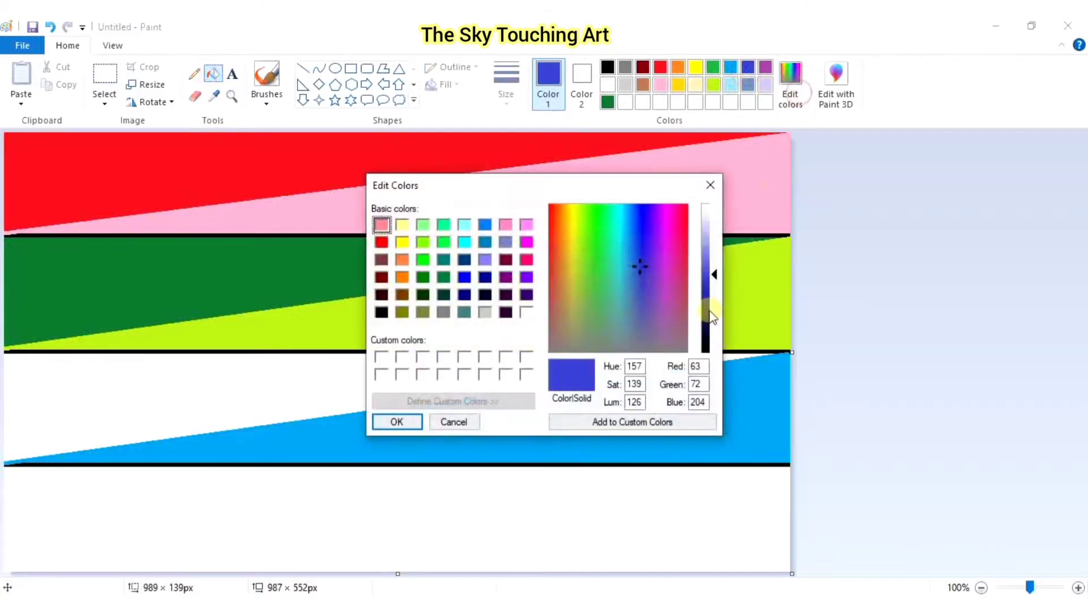
pyautogui.moveTo(713, 291); pyautogui.dragTo(715, 310)
pyautogui.click(397, 421)
pyautogui.click(291, 391)
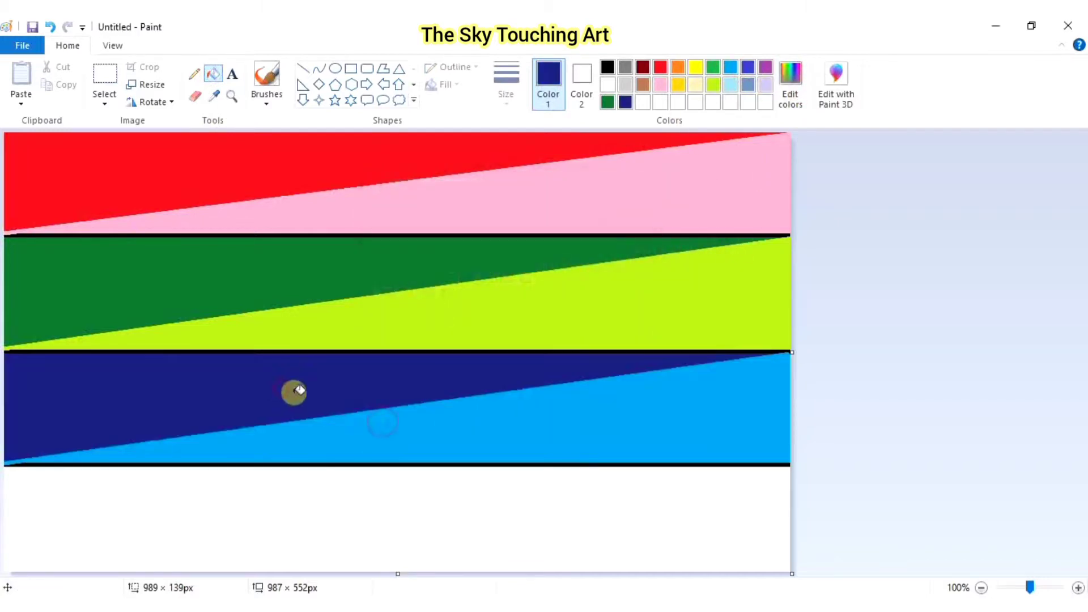
# Draw a yellow diagonal from the bottom band's upper-right to lower-left corner, filling below it yellow and above it orange.
pyautogui.click(696, 68)
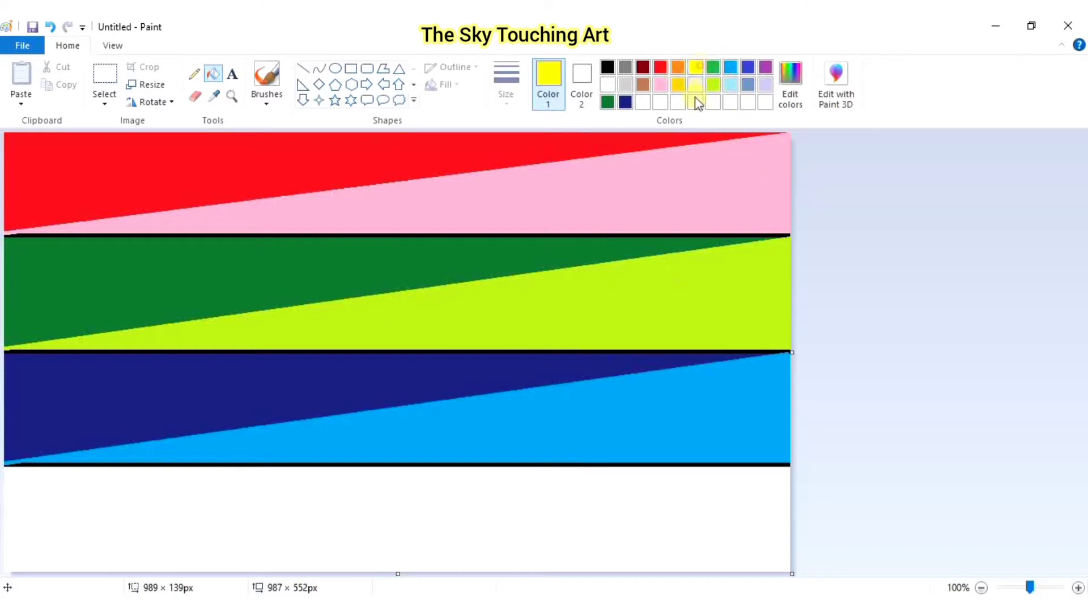
pyautogui.click(302, 69)
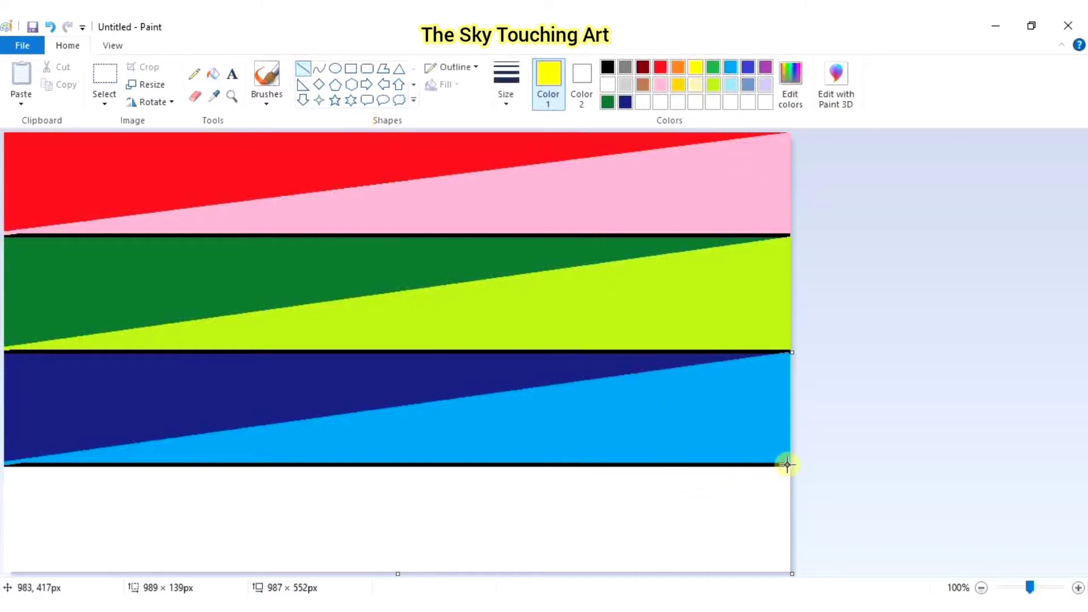
pyautogui.moveTo(787, 464)
pyautogui.mouseDown()
pyautogui.moveTo(481, 515)
pyautogui.moveTo(5, 570)
pyautogui.mouseUp()
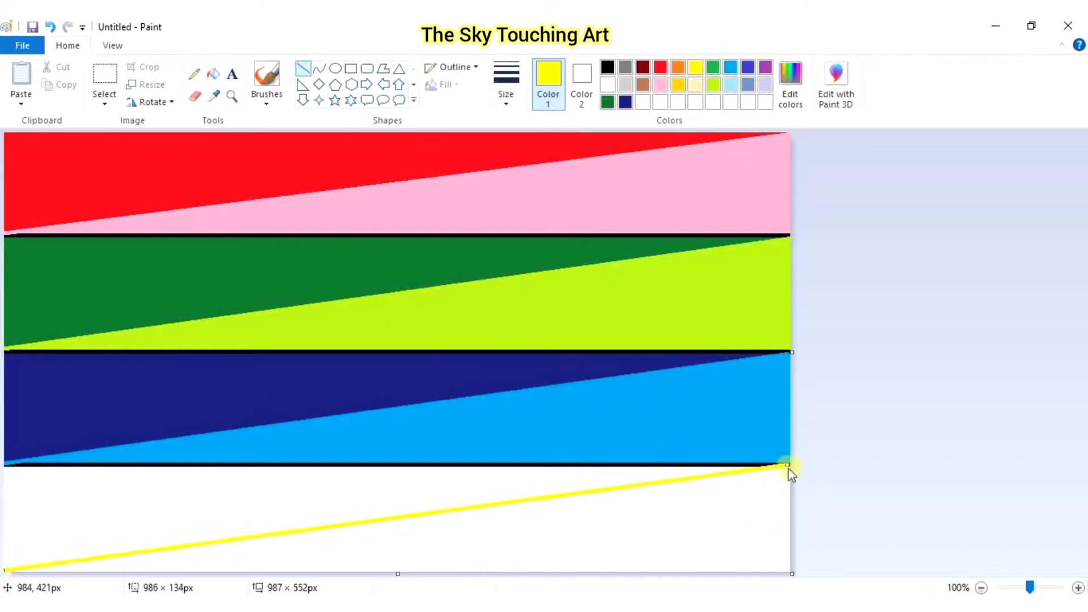
pyautogui.moveTo(788, 466); pyautogui.dragTo(793, 465)
pyautogui.click(214, 74)
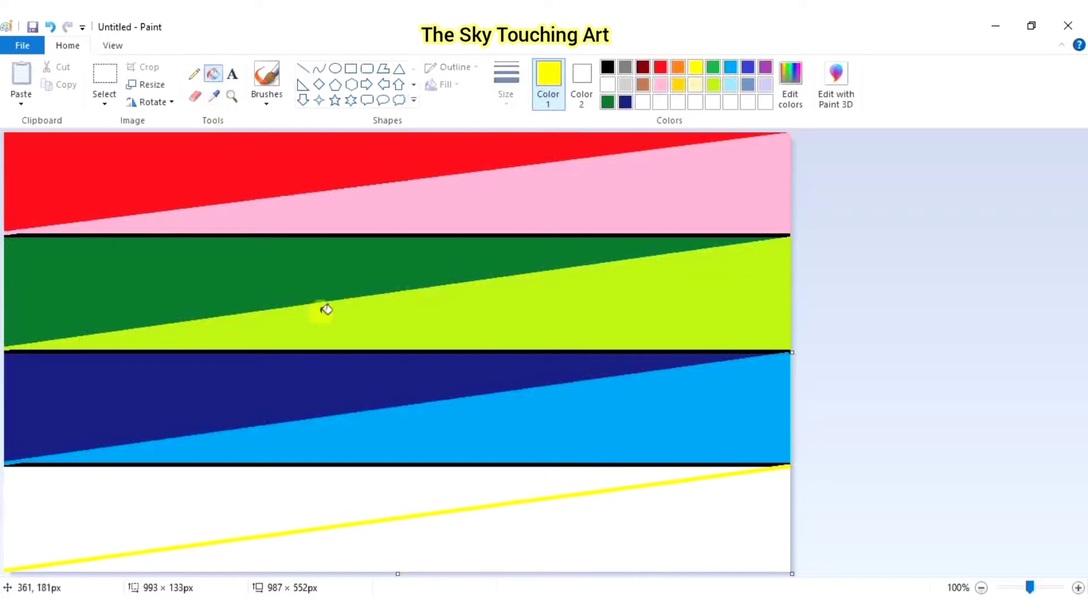
pyautogui.click(588, 517)
pyautogui.click(678, 68)
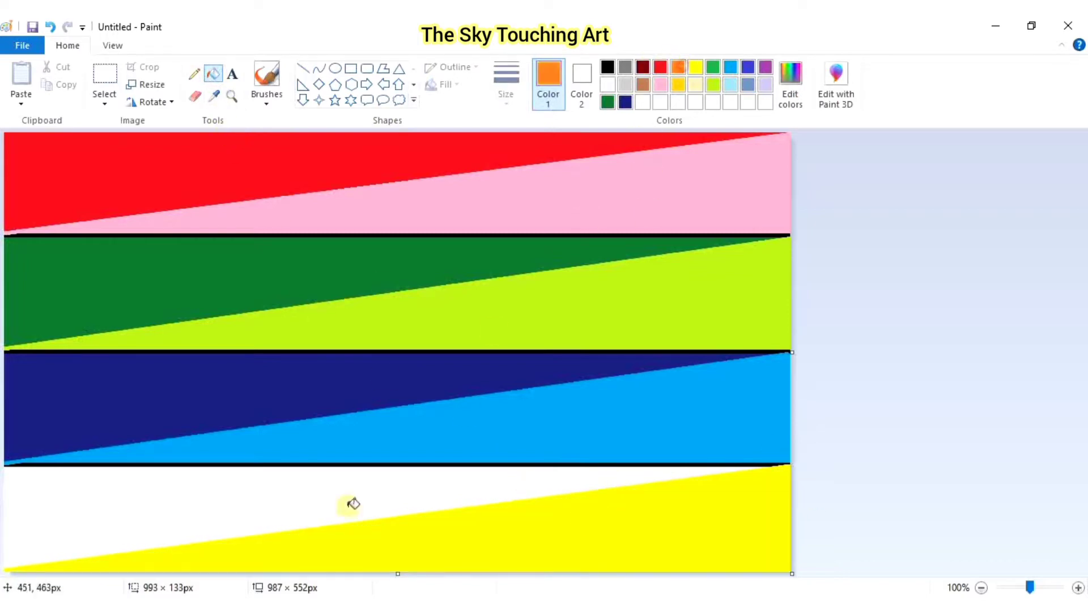
pyautogui.click(232, 497)
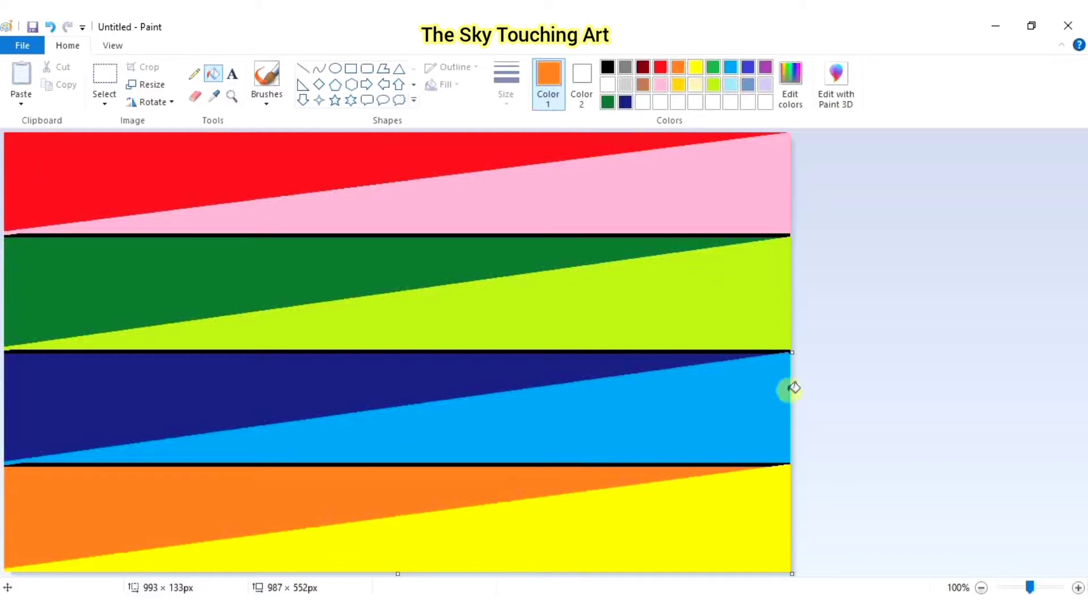
# Resize the image to 1 pixel horizontally and 552 vertically without maintaining the aspect ratio.
pyautogui.click(130, 85)
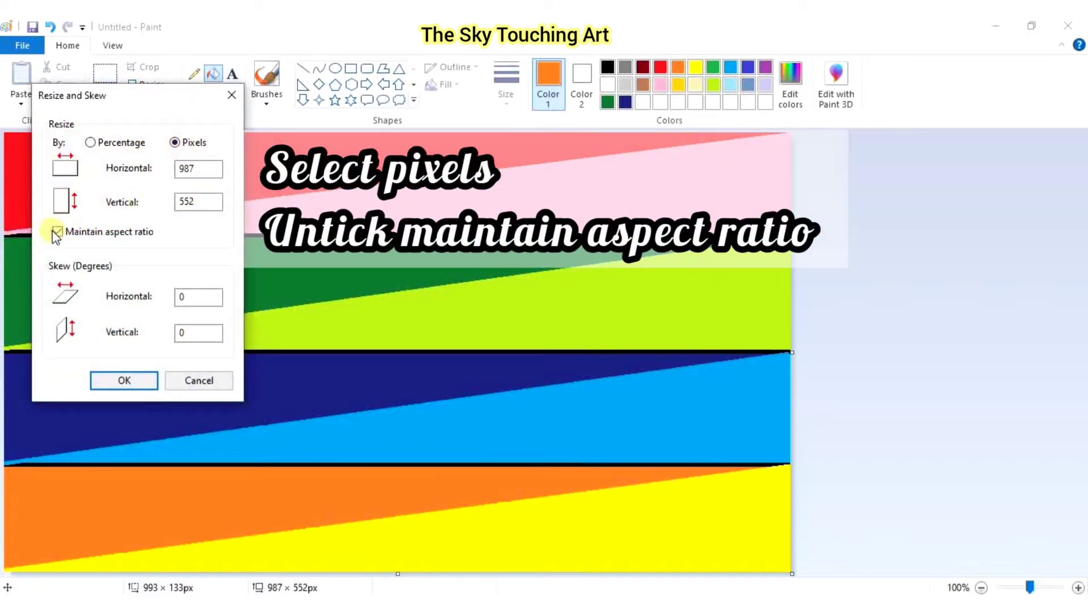
pyautogui.click(200, 170)
pyautogui.press('BackSpace')
pyautogui.press('BackSpace')
pyautogui.press('BackSpace')
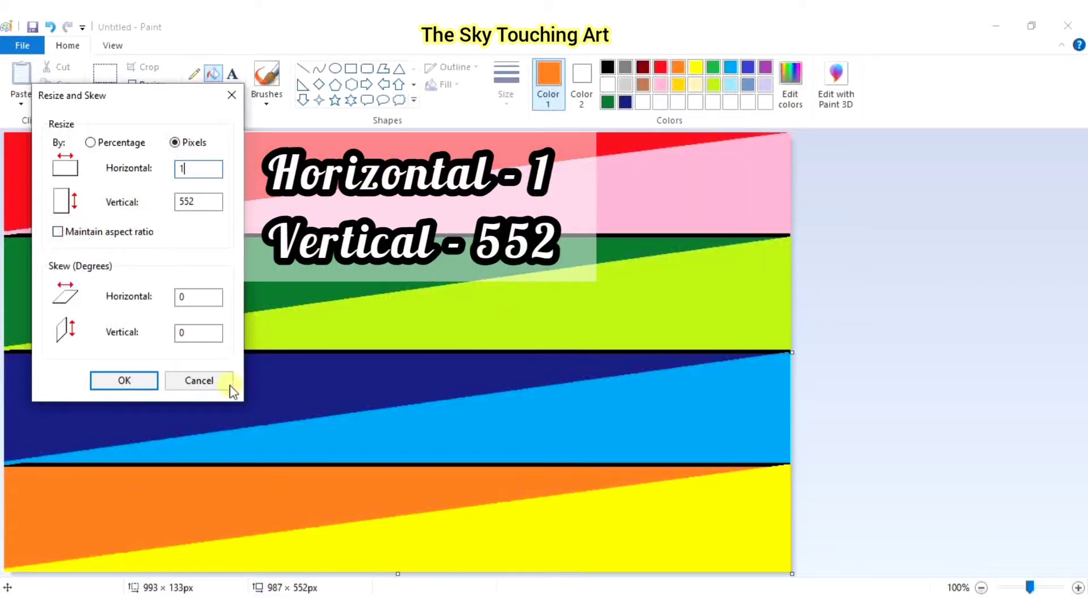
pyautogui.click(124, 381)
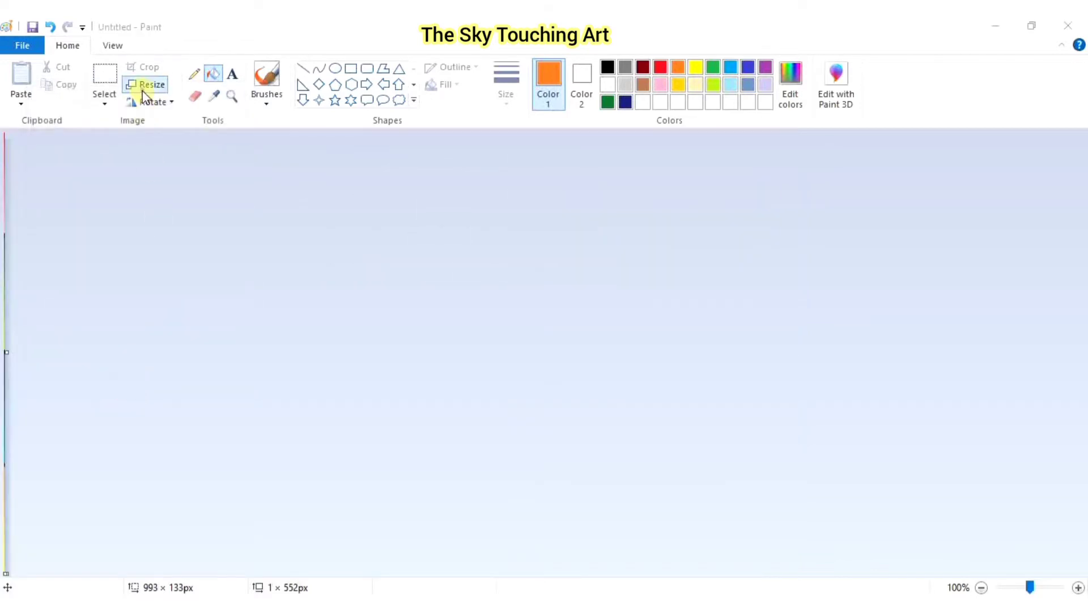
# Stretch the image back to 987 × 552 pixels with the aspect ratio unlocked to blend the bands into gradients.
pyautogui.click(142, 86)
pyautogui.click(175, 143)
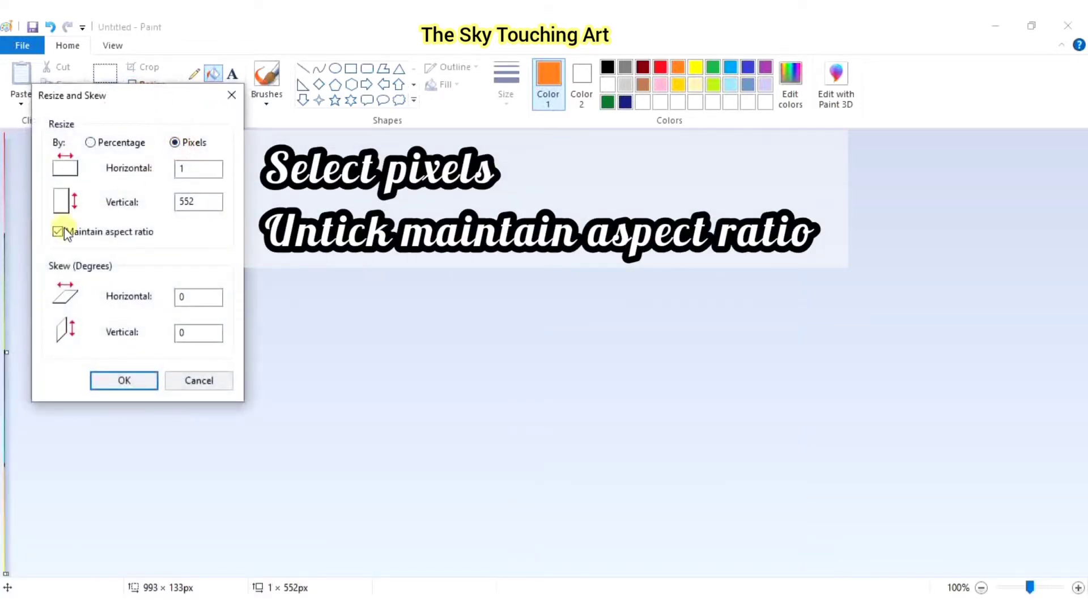
pyautogui.click(196, 169)
pyautogui.press('BackSpace')
pyautogui.write('987')
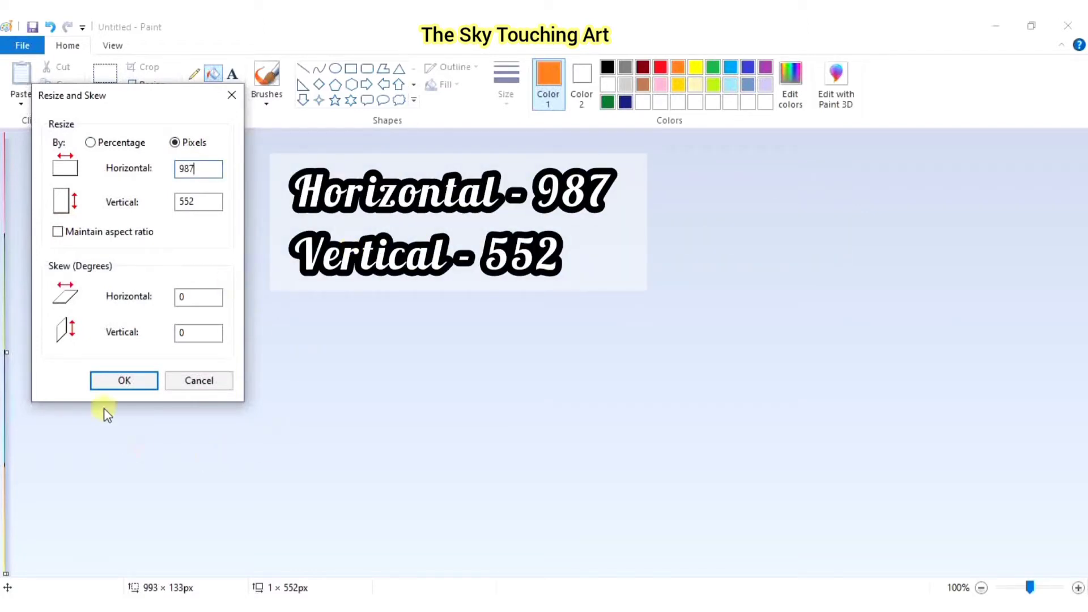
pyautogui.click(121, 380)
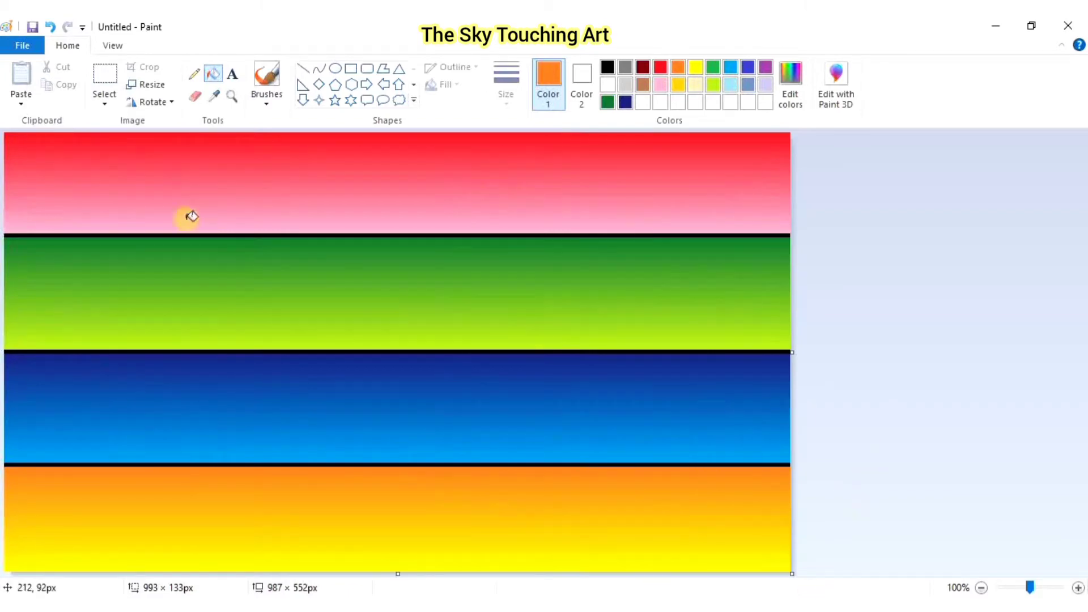
# Draw a white vertical line down the middle of the canvas from its bottom edge to its top edge.
pyautogui.click(102, 94)
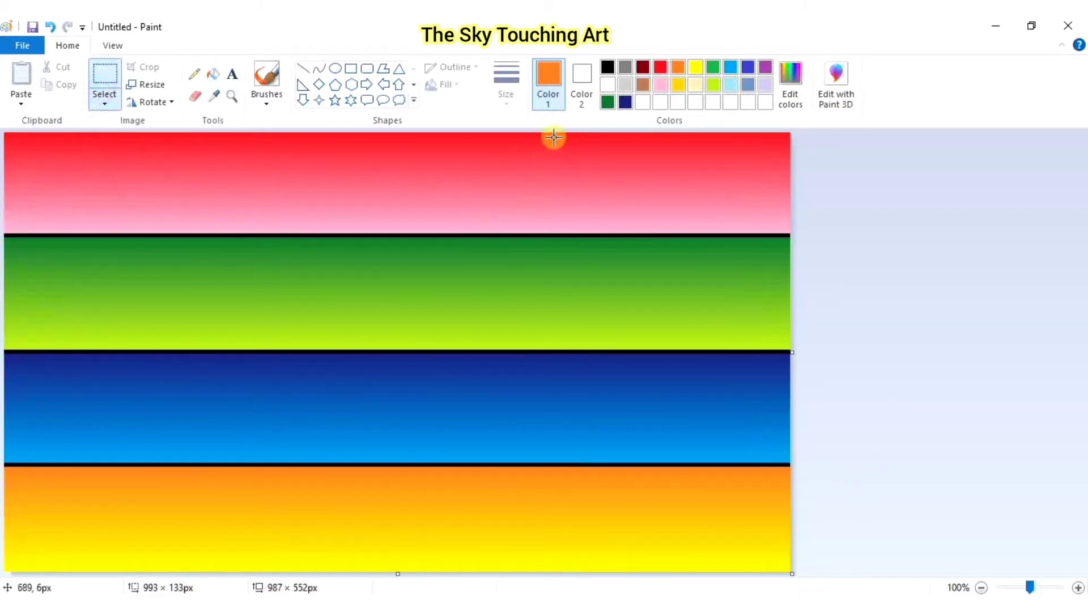
pyautogui.click(302, 69)
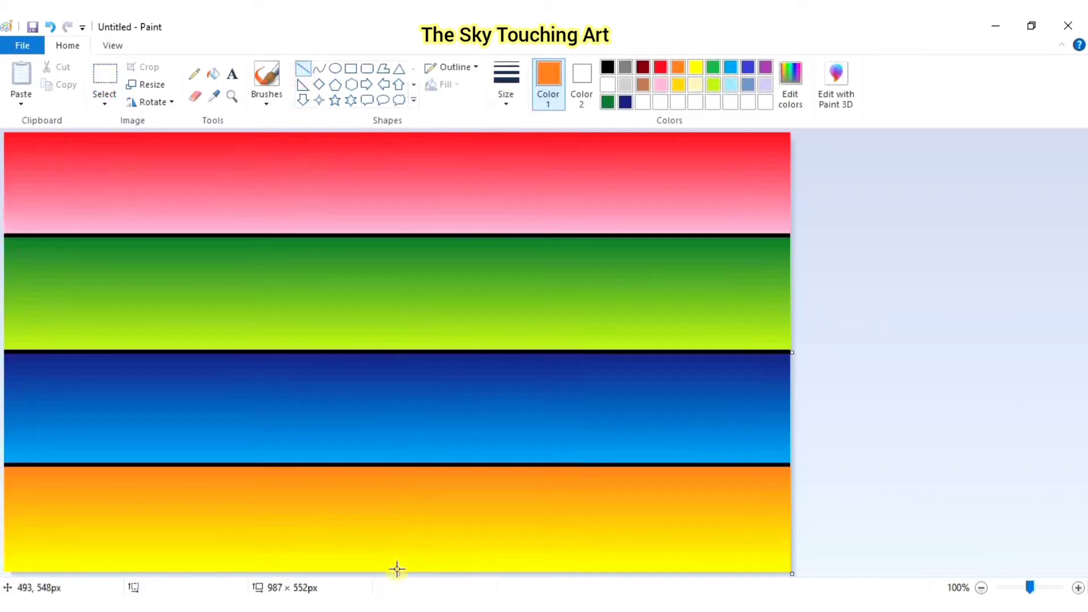
pyautogui.moveTo(398, 569); pyautogui.dragTo(365, 123)
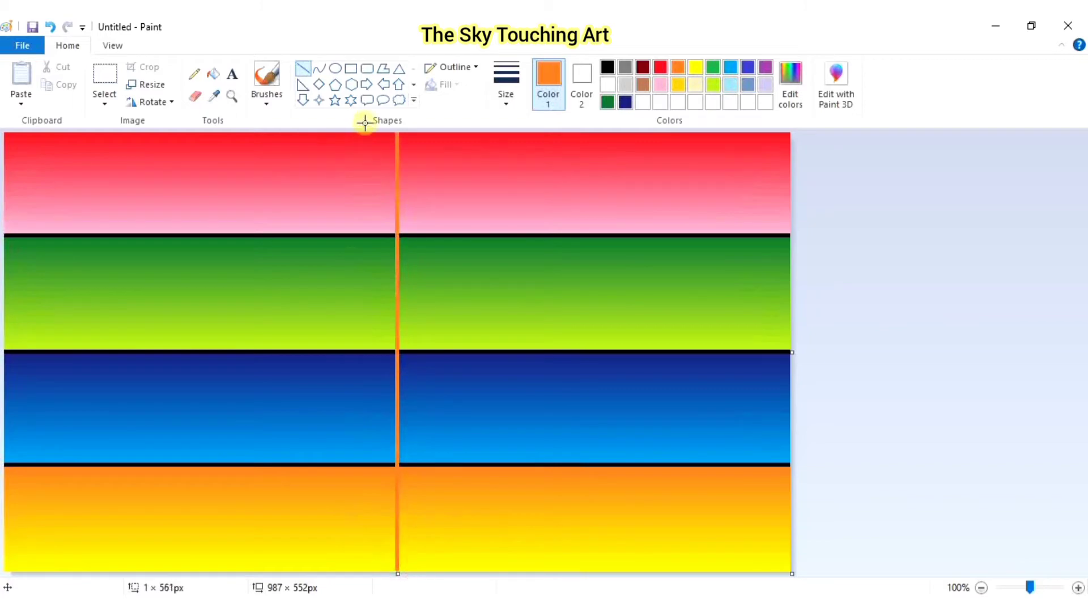
pyautogui.click(608, 85)
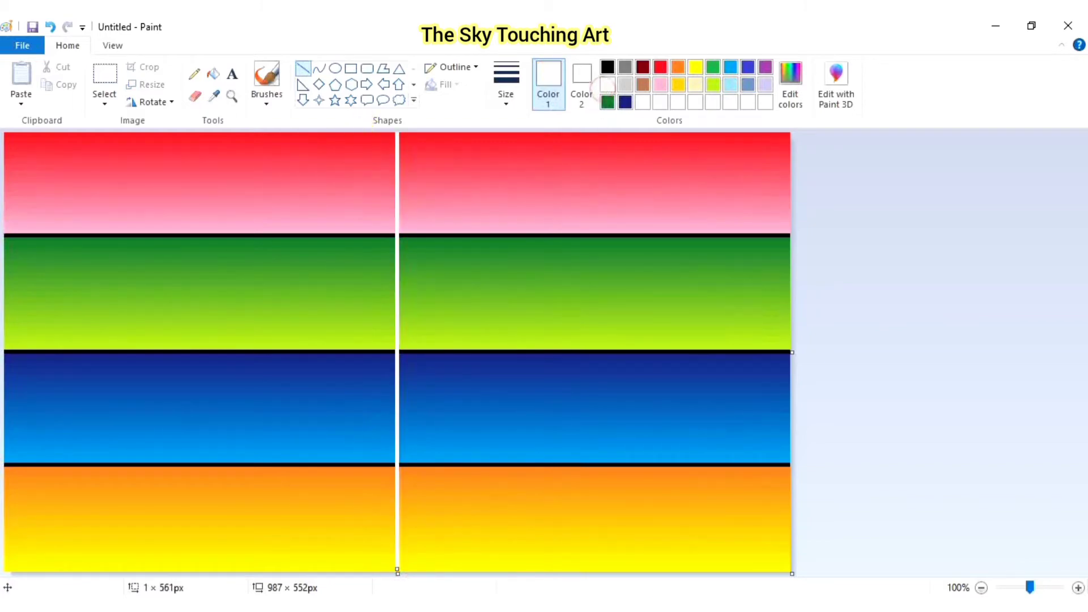
pyautogui.click(697, 430)
# With transparent rectangular selection, select the red-pink band's rightmost quarter and stretch it down to the full canvas height, about 254 × 573 px.
pyautogui.click(105, 94)
pyautogui.click(135, 139)
pyautogui.click(105, 102)
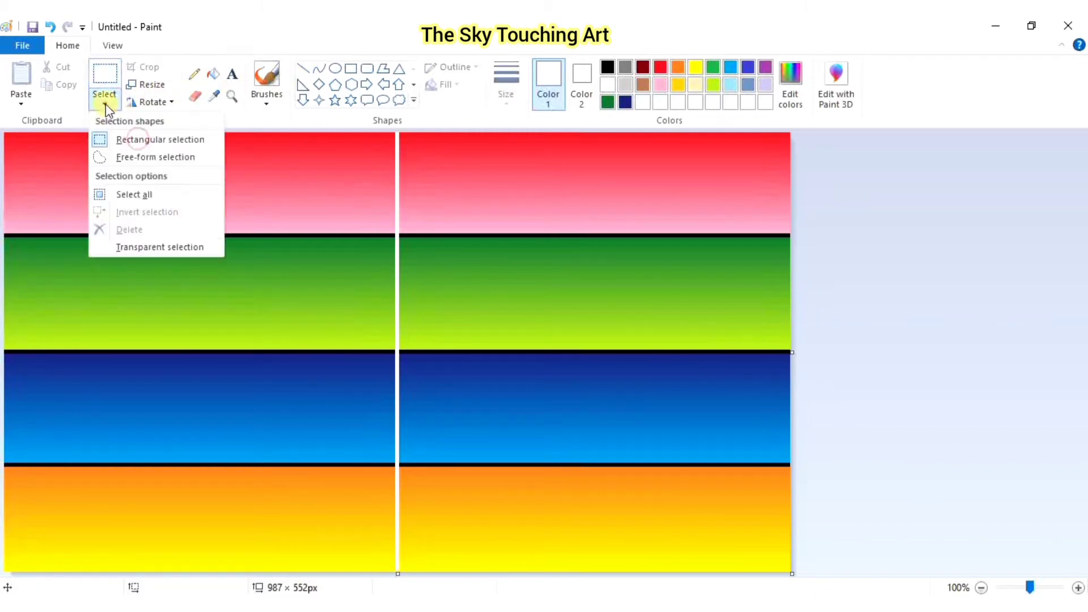
pyautogui.click(155, 247)
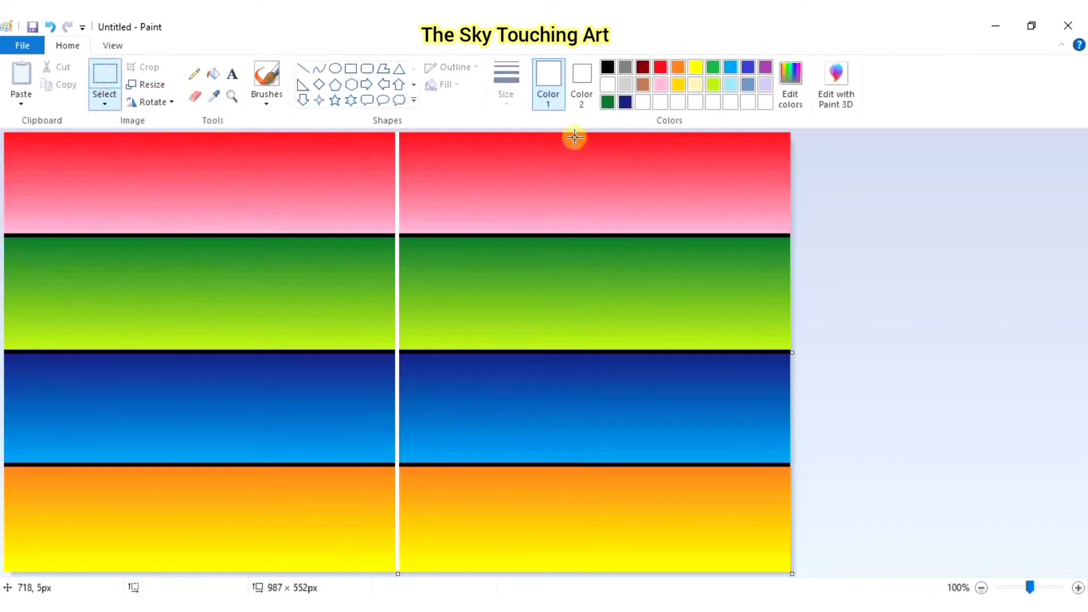
pyautogui.moveTo(589, 133); pyautogui.dragTo(795, 232)
pyautogui.moveTo(685, 235); pyautogui.dragTo(726, 587)
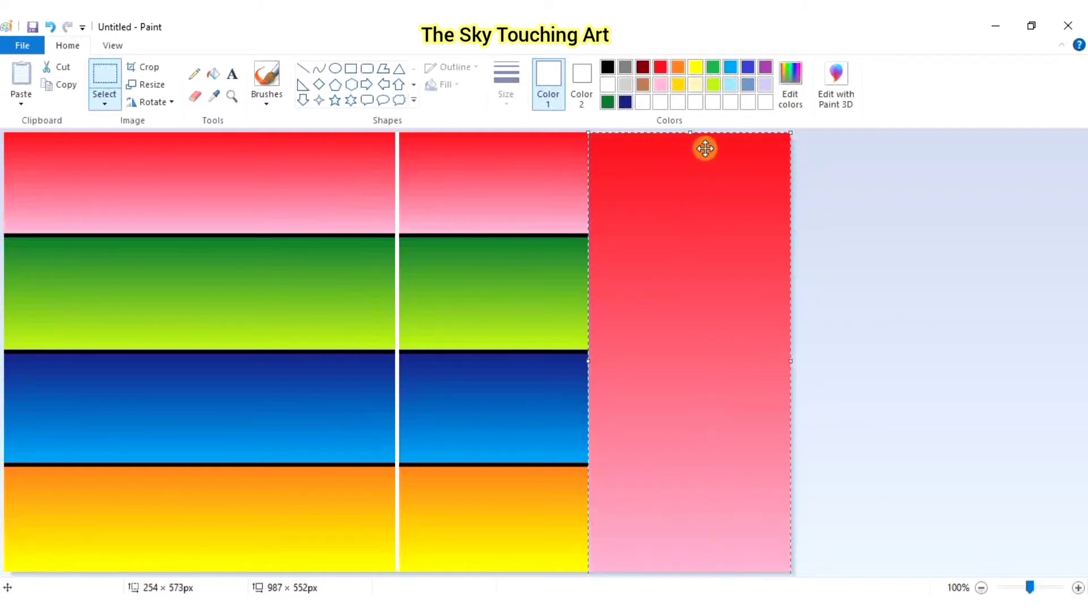
# Stretch the green band section between the white line and the red-pink column to full canvas height, about 239 × 564 px.
pyautogui.moveTo(687, 132); pyautogui.dragTo(687, 129)
pyautogui.click(848, 236)
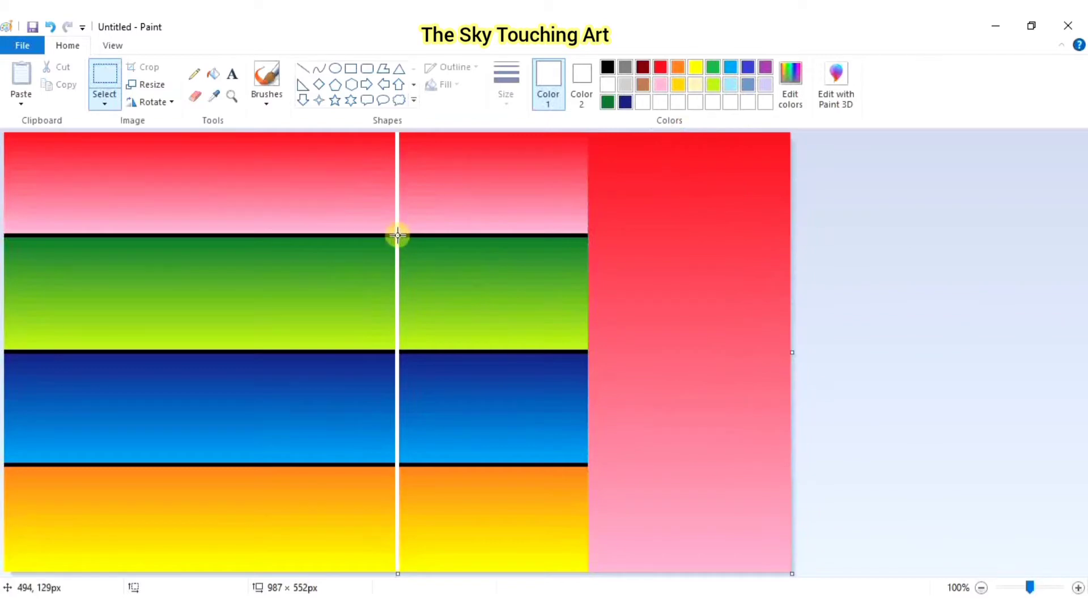
pyautogui.moveTo(398, 235); pyautogui.dragTo(587, 350)
pyautogui.moveTo(498, 352); pyautogui.dragTo(510, 576)
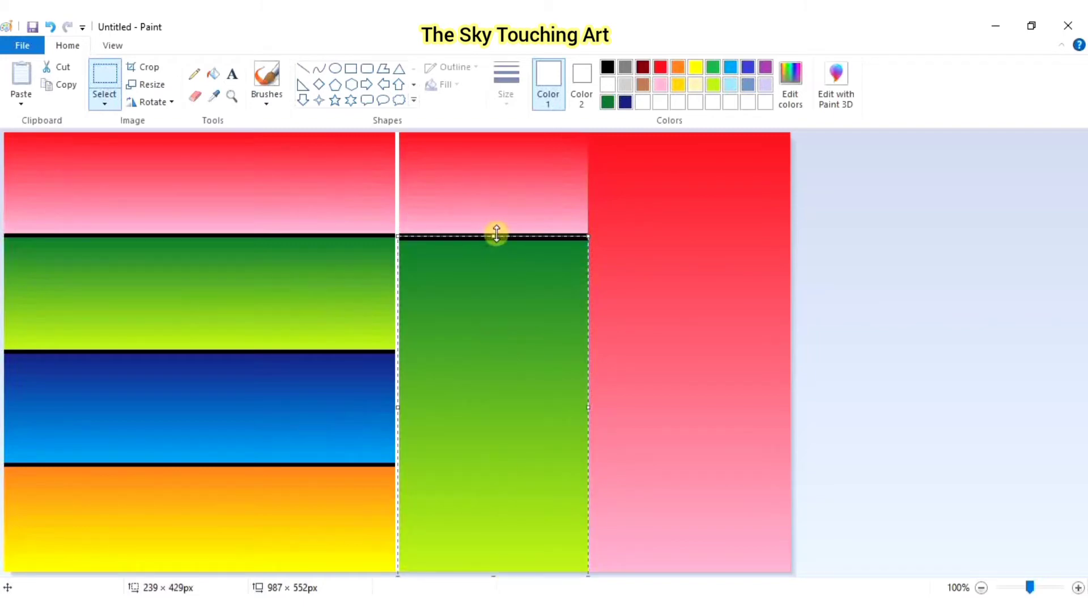
pyautogui.moveTo(496, 234); pyautogui.dragTo(498, 127)
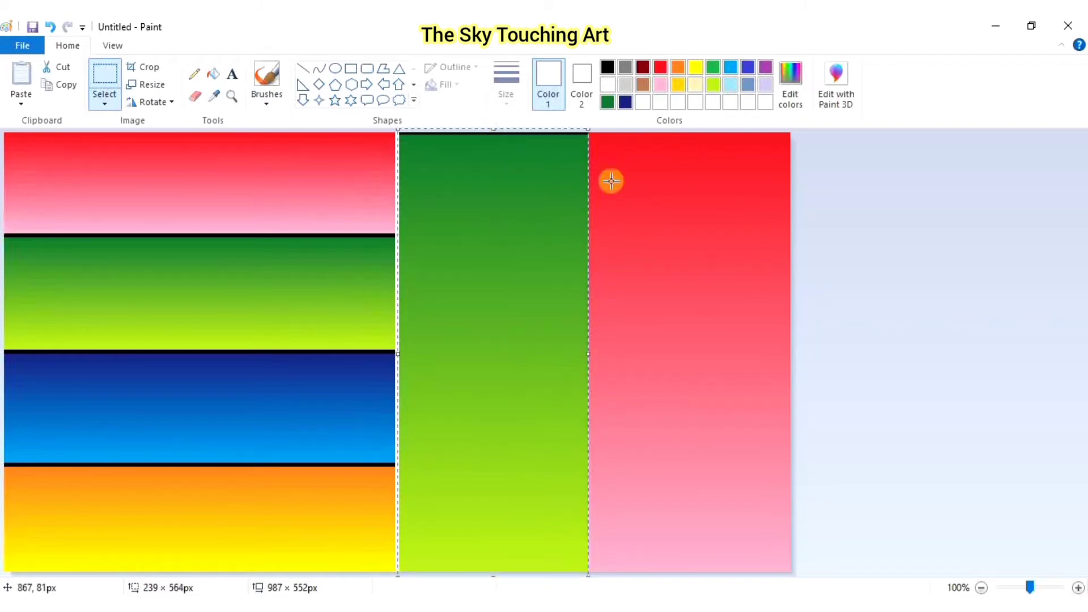
pyautogui.click(850, 244)
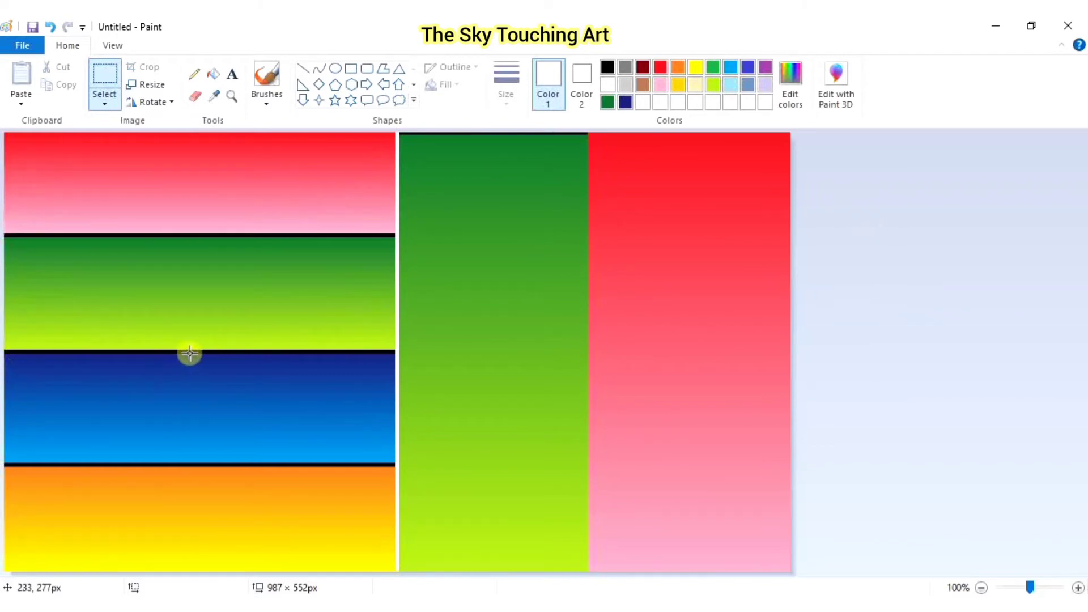
# Select the blue band's half next to the white line and stretch it over the full canvas height, about 256 × 569 px.
pyautogui.moveTo(189, 353); pyautogui.dragTo(394, 463)
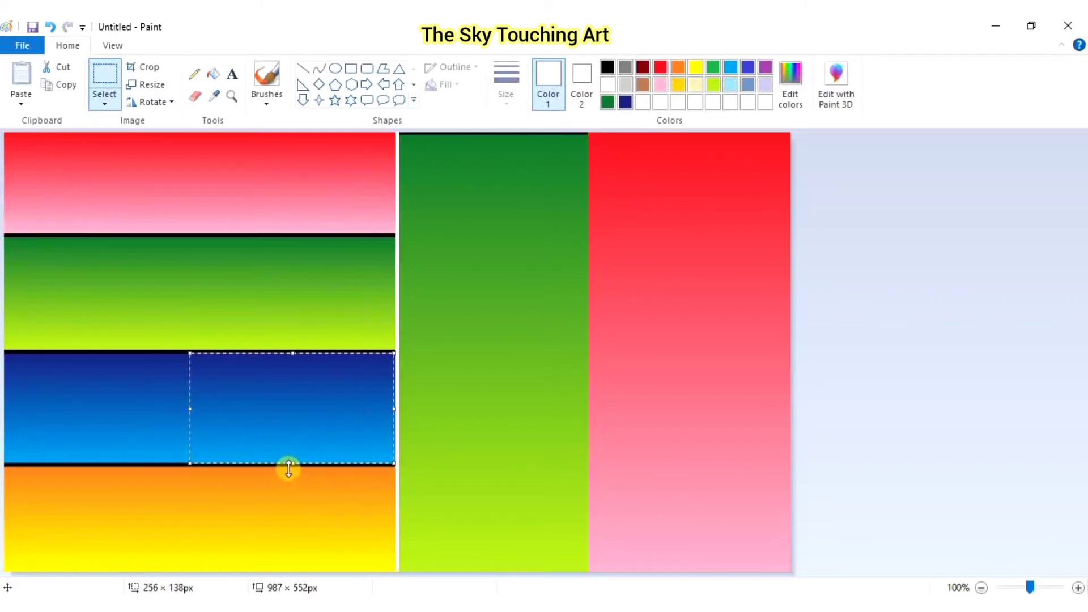
pyautogui.moveTo(298, 538); pyautogui.dragTo(296, 586)
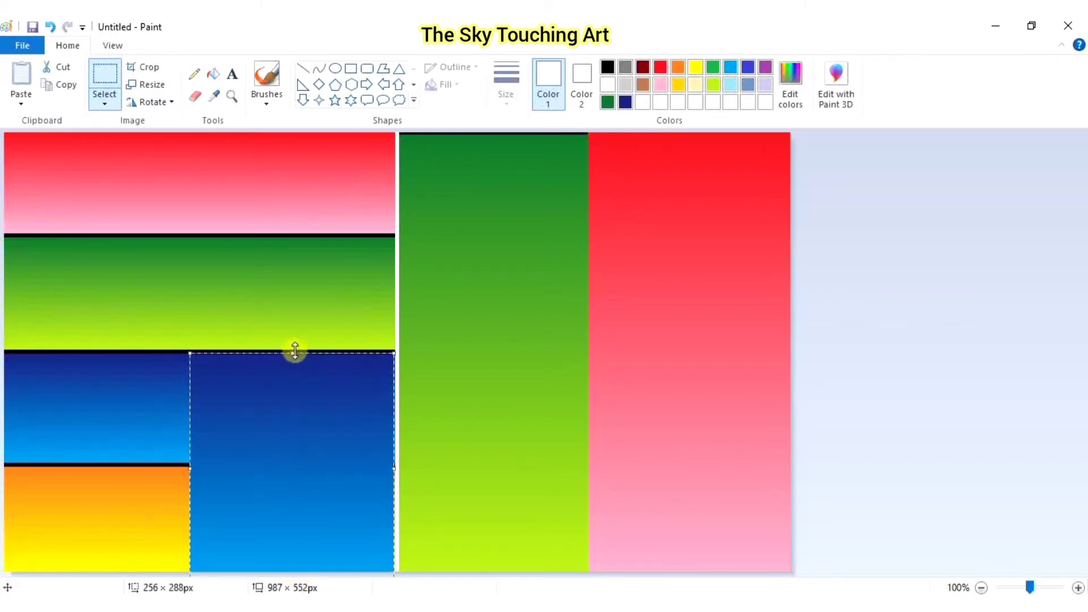
pyautogui.moveTo(294, 350); pyautogui.dragTo(296, 128)
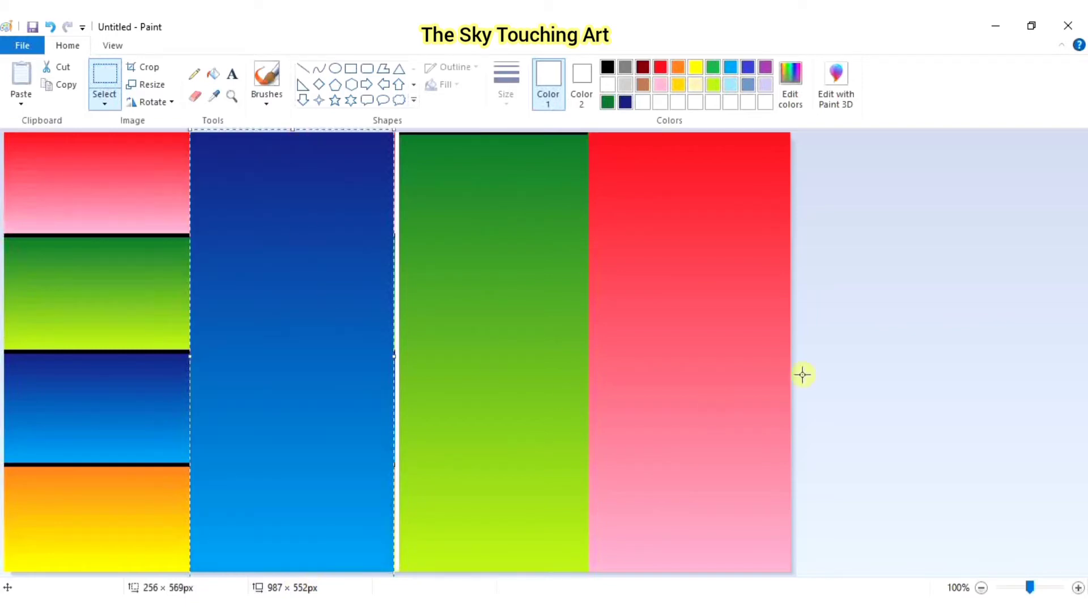
pyautogui.click(833, 342)
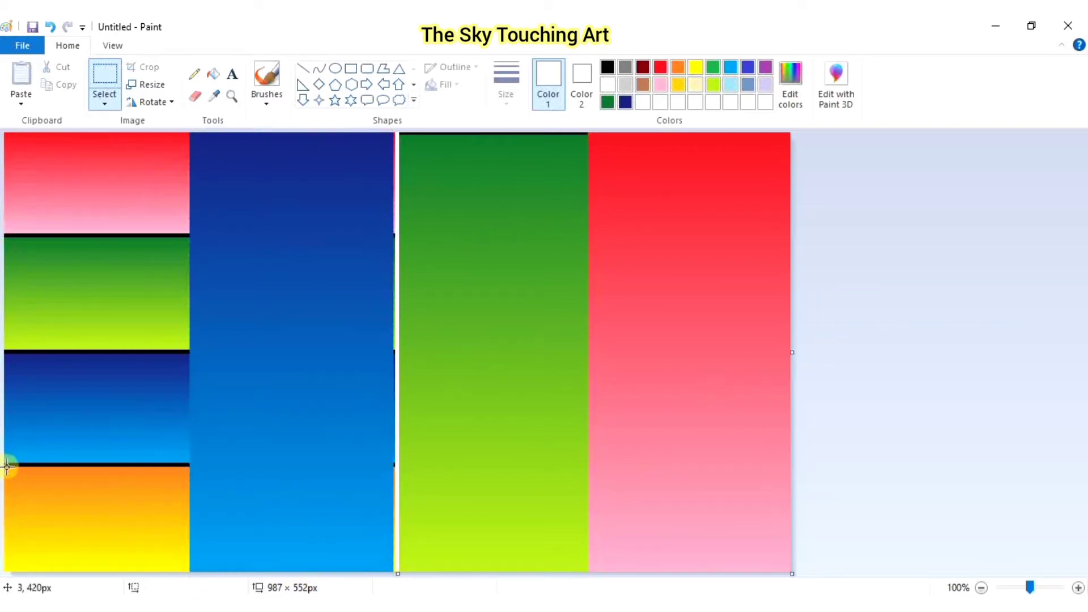
# Stretch the remaining orange-yellow band section to full canvas height and widen it to about 246 × 558 px, covering the leftover bands.
pyautogui.moveTo(6, 466); pyautogui.dragTo(189, 572)
pyautogui.moveTo(99, 466); pyautogui.dragTo(104, 128)
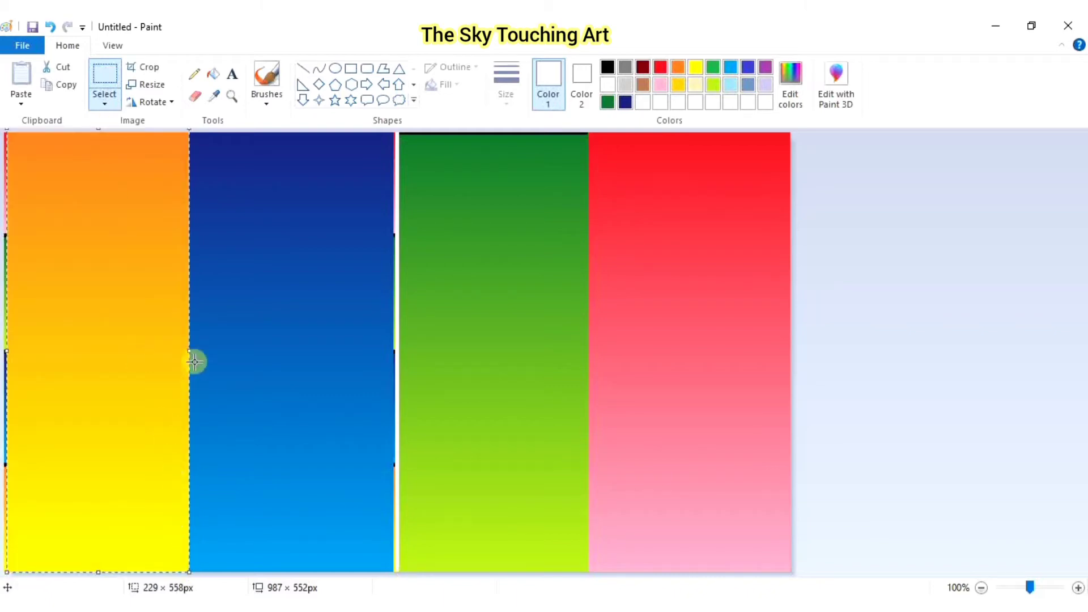
pyautogui.moveTo(191, 342); pyautogui.dragTo(197, 344)
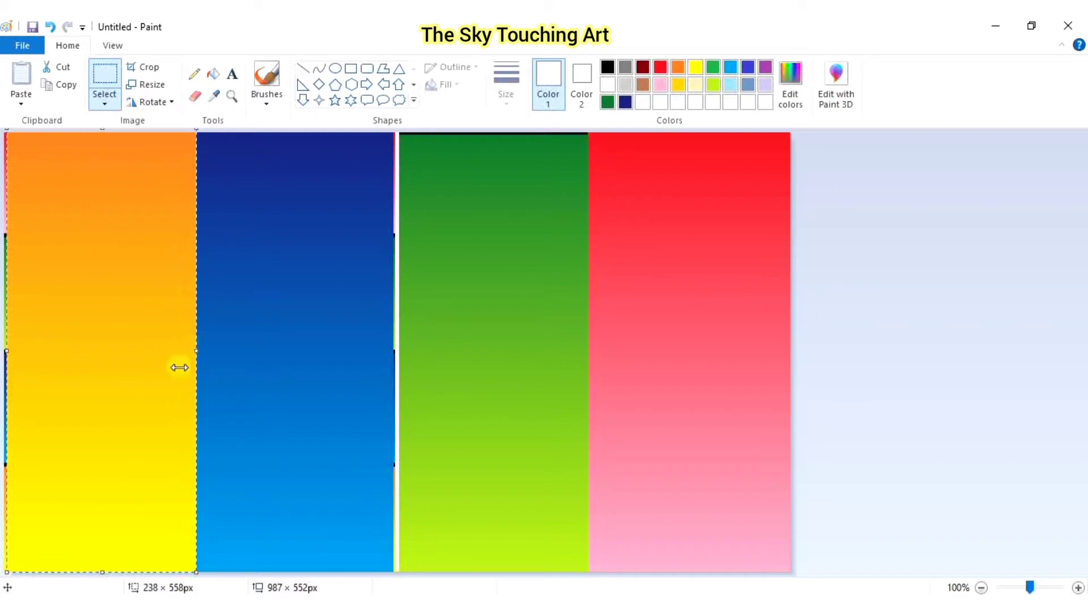
pyautogui.moveTo(7, 354); pyautogui.dragTo(3, 350)
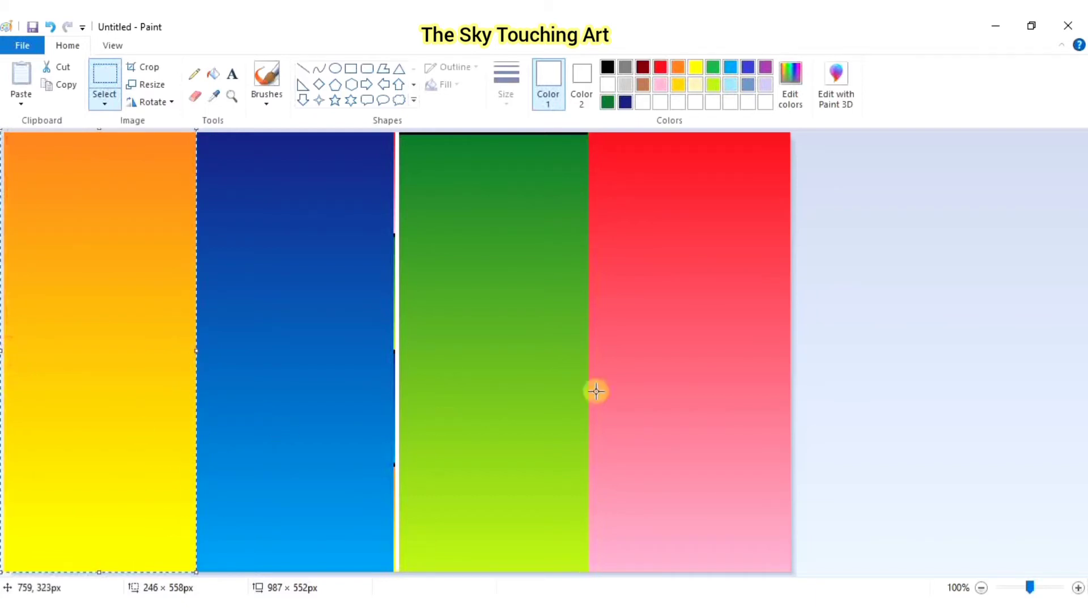
pyautogui.click(878, 343)
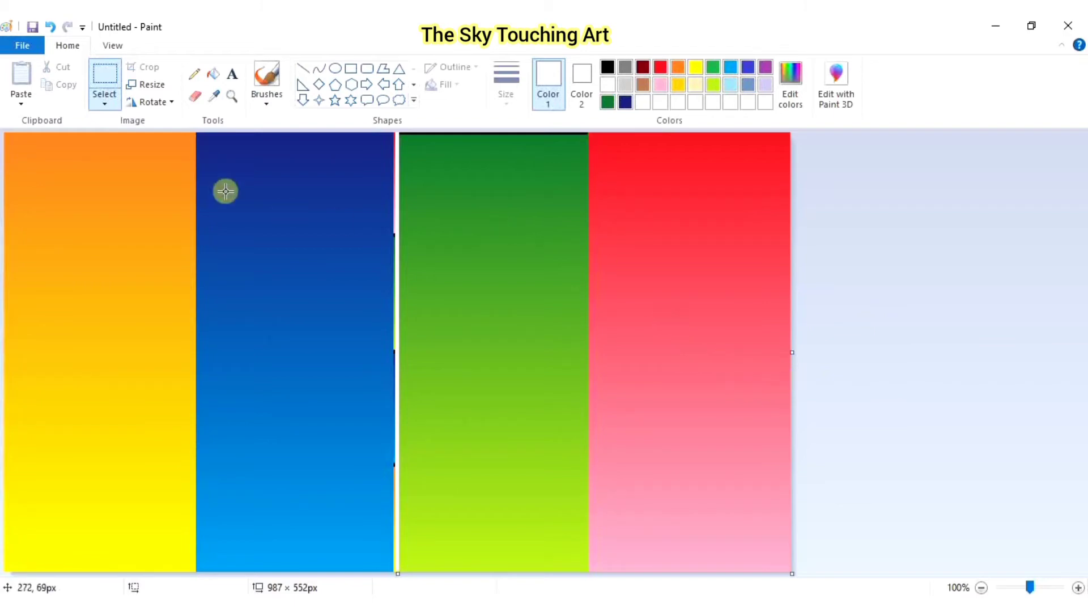
# Paint an uneven black hill across the bottom of all four columns with a thick standard brush, highest at the middle.
pyautogui.click(266, 77)
pyautogui.click(266, 103)
pyautogui.click(270, 126)
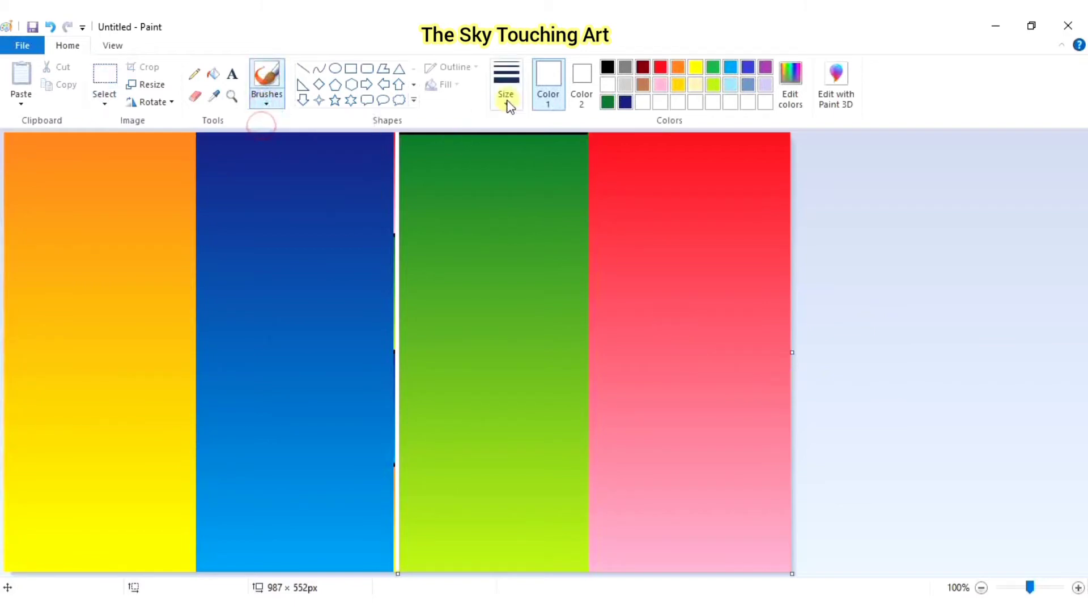
pyautogui.click(506, 85)
pyautogui.click(607, 67)
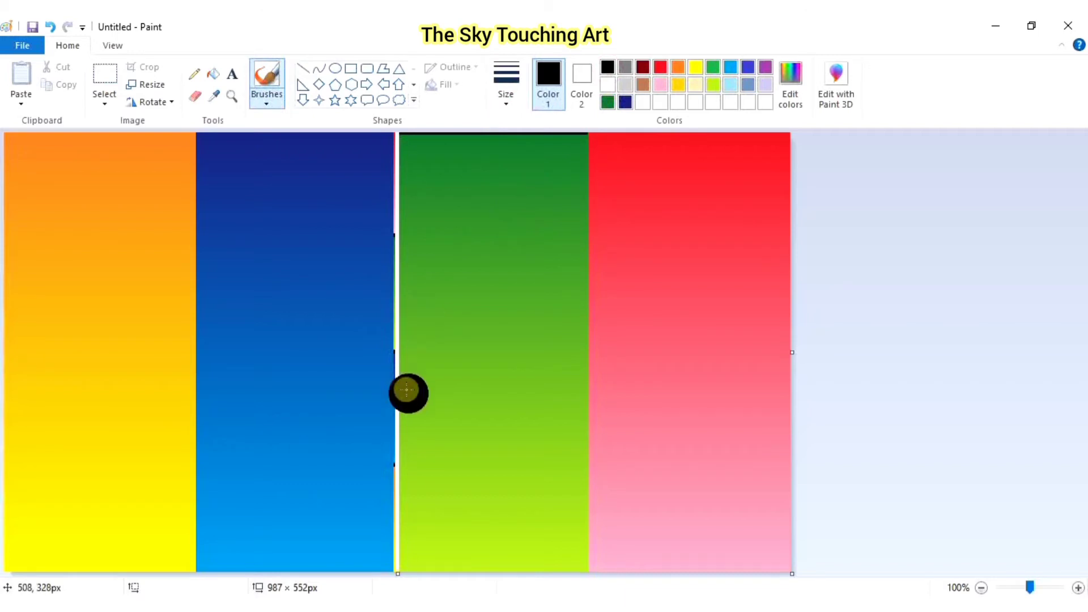
pyautogui.moveTo(399, 531)
pyautogui.mouseDown()
pyautogui.moveTo(793, 578)
pyautogui.moveTo(405, 541)
pyautogui.moveTo(423, 546)
pyautogui.moveTo(300, 545)
pyautogui.moveTo(12, 561)
pyautogui.mouseUp()
pyautogui.moveTo(226, 558)
pyautogui.mouseDown()
pyautogui.moveTo(477, 564)
pyautogui.moveTo(381, 554)
pyautogui.moveTo(390, 535)
pyautogui.moveTo(17, 558)
pyautogui.mouseUp()
pyautogui.moveTo(509, 549); pyautogui.dragTo(801, 559)
pyautogui.click(488, 370)
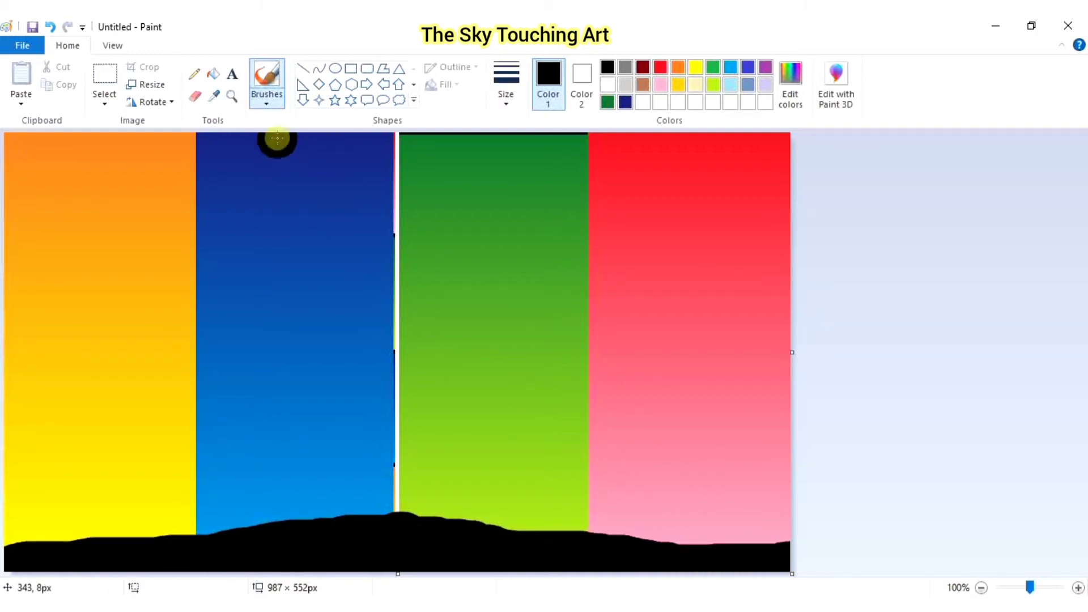
# With the thinnest black Oil brush, draw two main tree limbs curving from the upper outer columns down to a shared trunk on the hill.
pyautogui.click(266, 104)
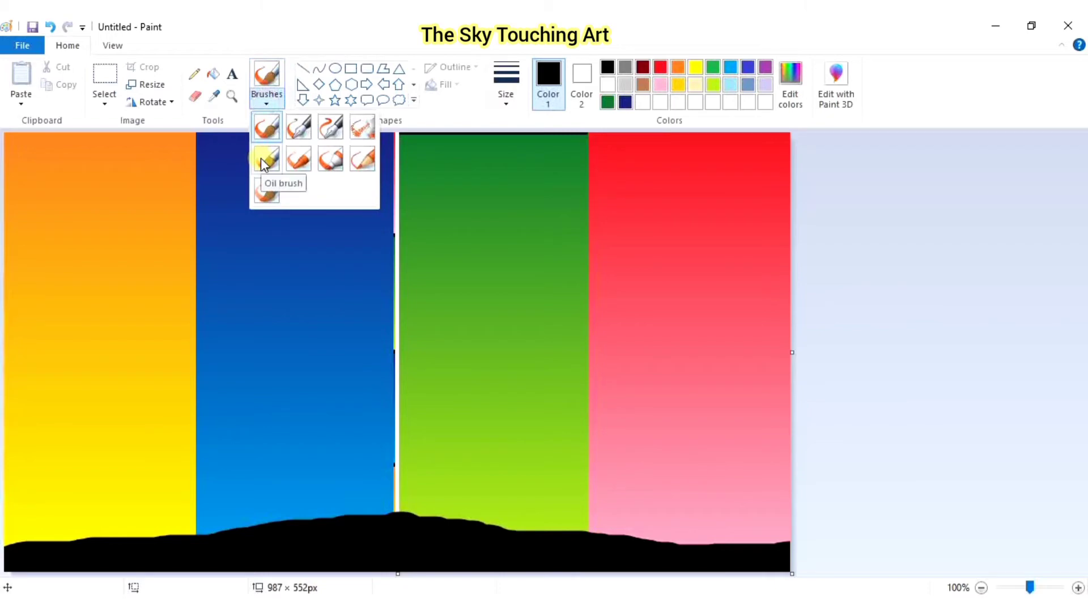
pyautogui.click(264, 161)
pyautogui.click(515, 99)
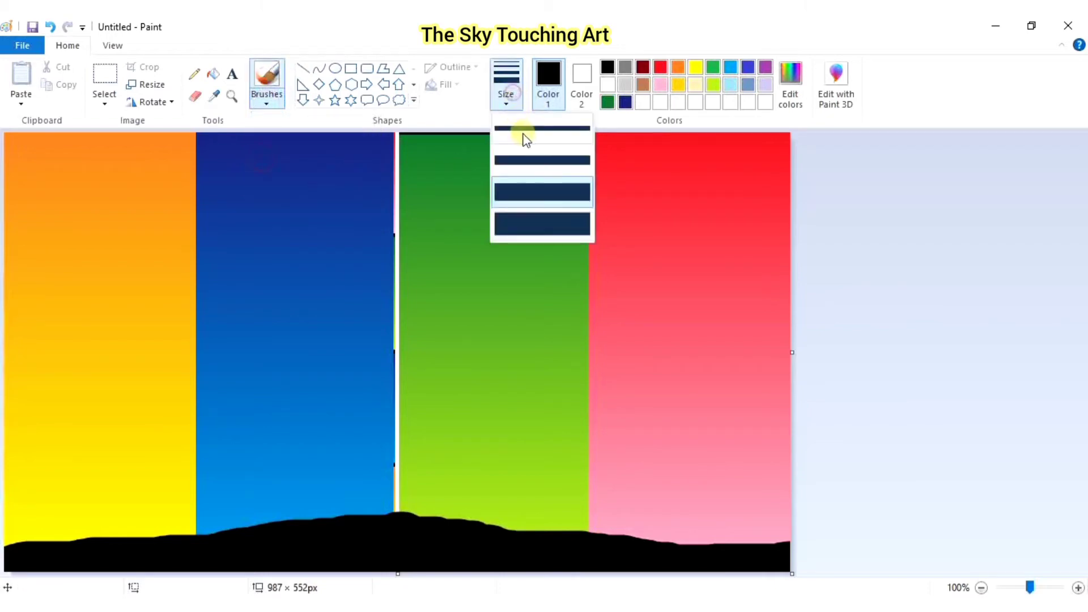
pyautogui.click(523, 137)
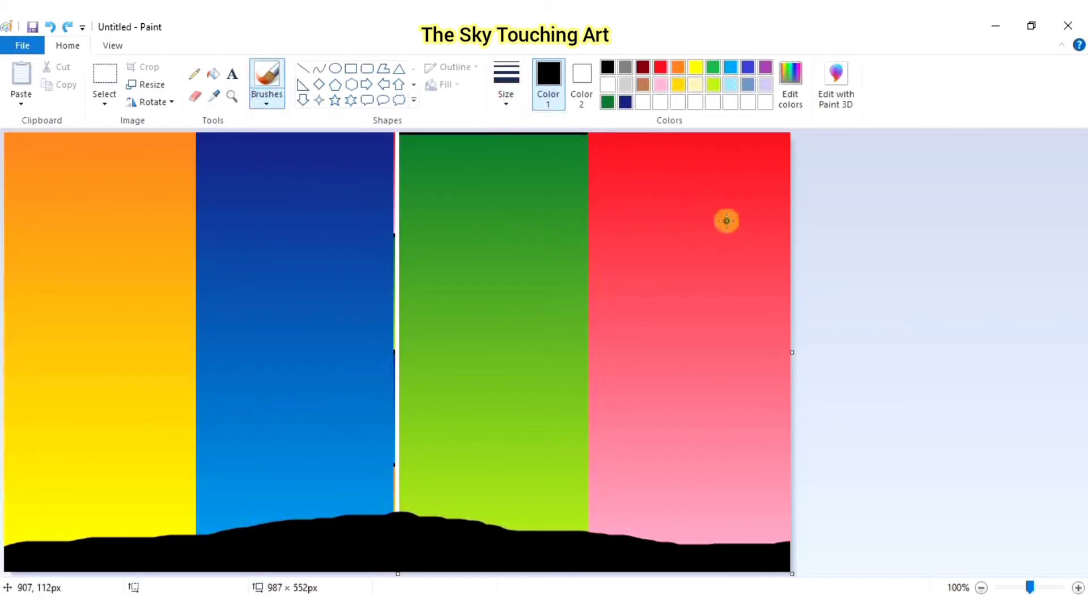
pyautogui.moveTo(726, 214)
pyautogui.mouseDown()
pyautogui.moveTo(707, 251)
pyautogui.moveTo(664, 277)
pyautogui.moveTo(489, 328)
pyautogui.moveTo(435, 361)
pyautogui.moveTo(401, 428)
pyautogui.moveTo(396, 513)
pyautogui.mouseUp()
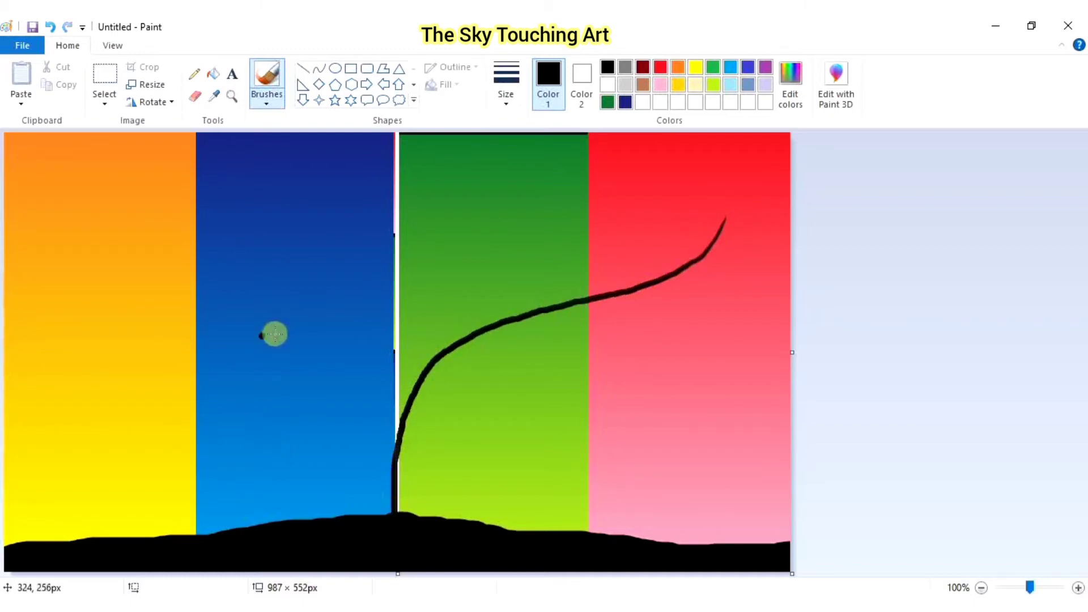
pyautogui.moveTo(25, 201)
pyautogui.mouseDown()
pyautogui.moveTo(80, 274)
pyautogui.moveTo(339, 377)
pyautogui.moveTo(376, 423)
pyautogui.moveTo(386, 506)
pyautogui.moveTo(391, 484)
pyautogui.moveTo(404, 515)
pyautogui.moveTo(388, 496)
pyautogui.mouseUp()
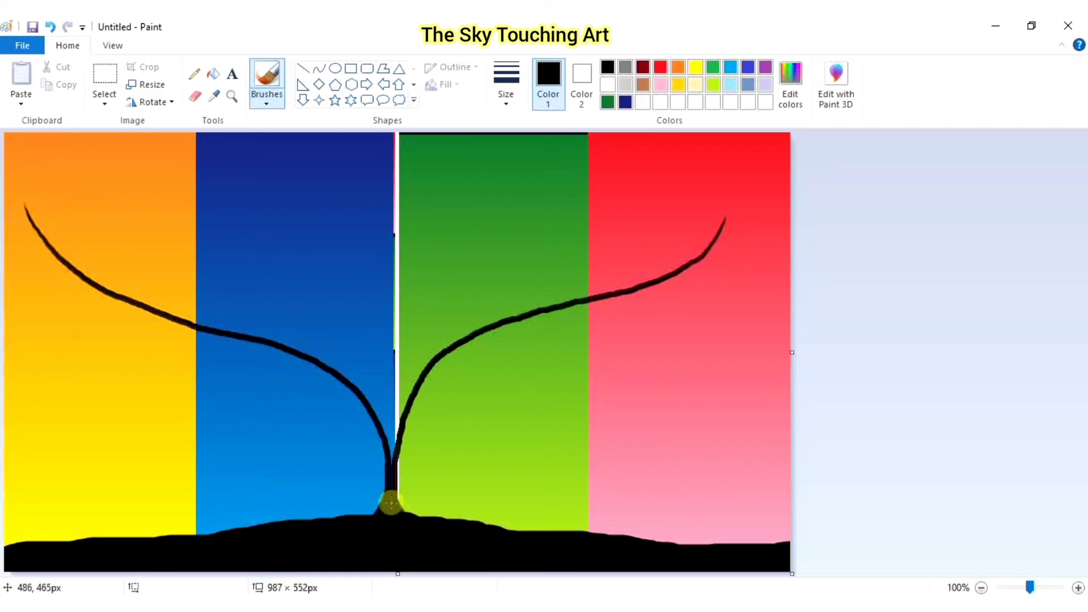
# Add long black branches to the tree: lower ones in the outer columns and rising ones through the blue and red-pink columns.
pyautogui.moveTo(709, 373)
pyautogui.mouseDown()
pyautogui.moveTo(588, 334)
pyautogui.moveTo(448, 347)
pyautogui.mouseUp()
pyautogui.moveTo(47, 419)
pyautogui.mouseDown()
pyautogui.moveTo(192, 348)
pyautogui.moveTo(281, 347)
pyautogui.mouseUp()
pyautogui.moveTo(177, 162)
pyautogui.mouseDown()
pyautogui.moveTo(391, 309)
pyautogui.moveTo(402, 423)
pyautogui.mouseUp()
pyautogui.moveTo(319, 152); pyautogui.dragTo(389, 293)
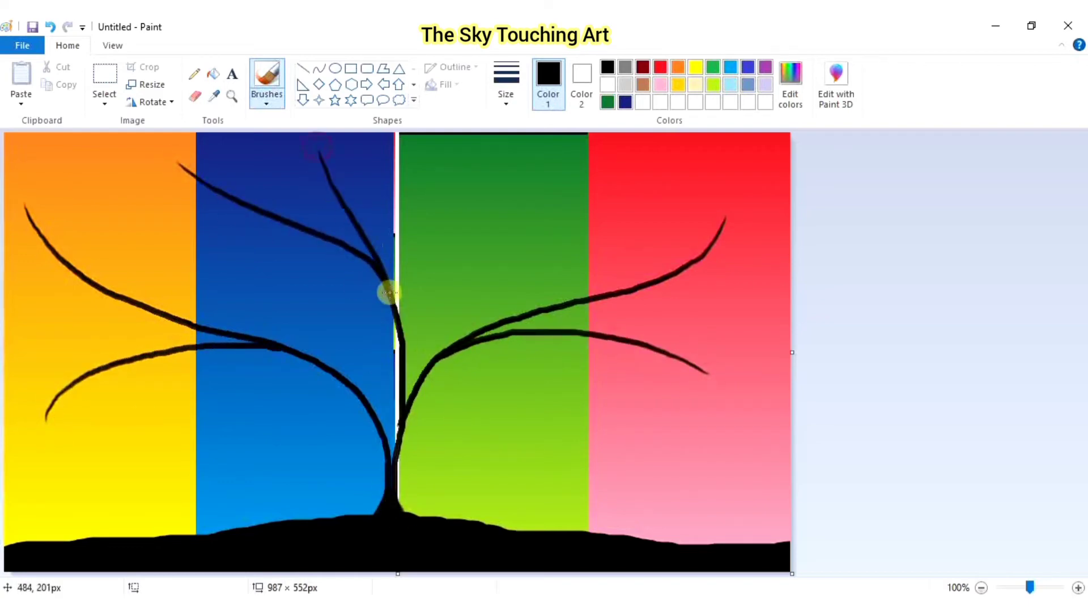
pyautogui.moveTo(214, 235); pyautogui.dragTo(335, 369)
pyautogui.moveTo(646, 161); pyautogui.dragTo(578, 297)
# Replace the first branch in the green column with a forked upright branch and a shorter curved one, both rising from the trunk.
pyautogui.moveTo(517, 187)
pyautogui.mouseDown()
pyautogui.moveTo(494, 252)
pyautogui.moveTo(423, 351)
pyautogui.mouseUp()
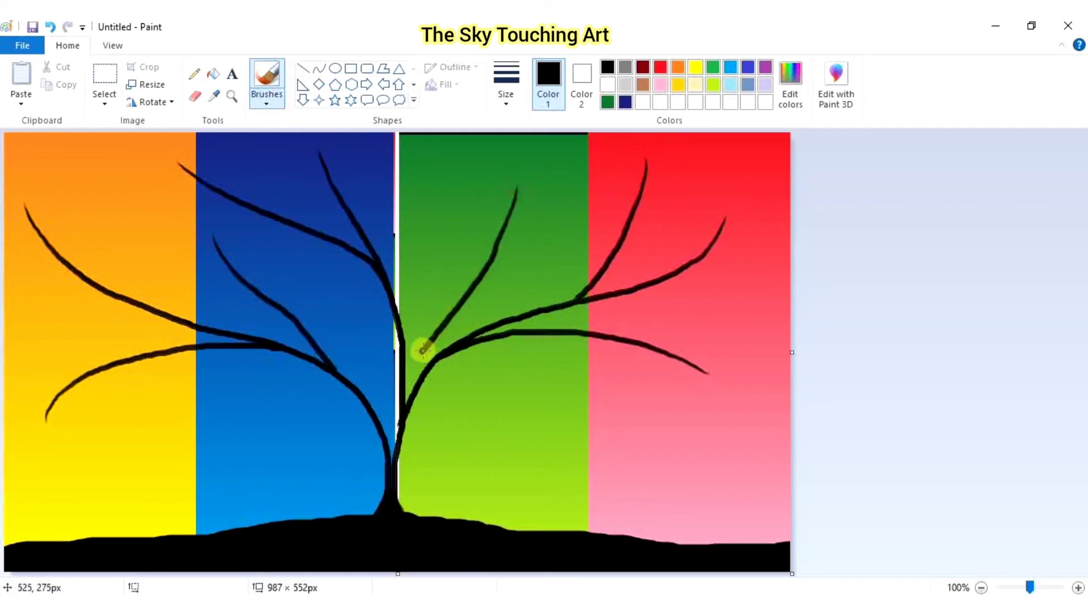
pyautogui.click(50, 27)
pyautogui.moveTo(524, 181); pyautogui.dragTo(486, 200)
pyautogui.moveTo(435, 168); pyautogui.dragTo(436, 271)
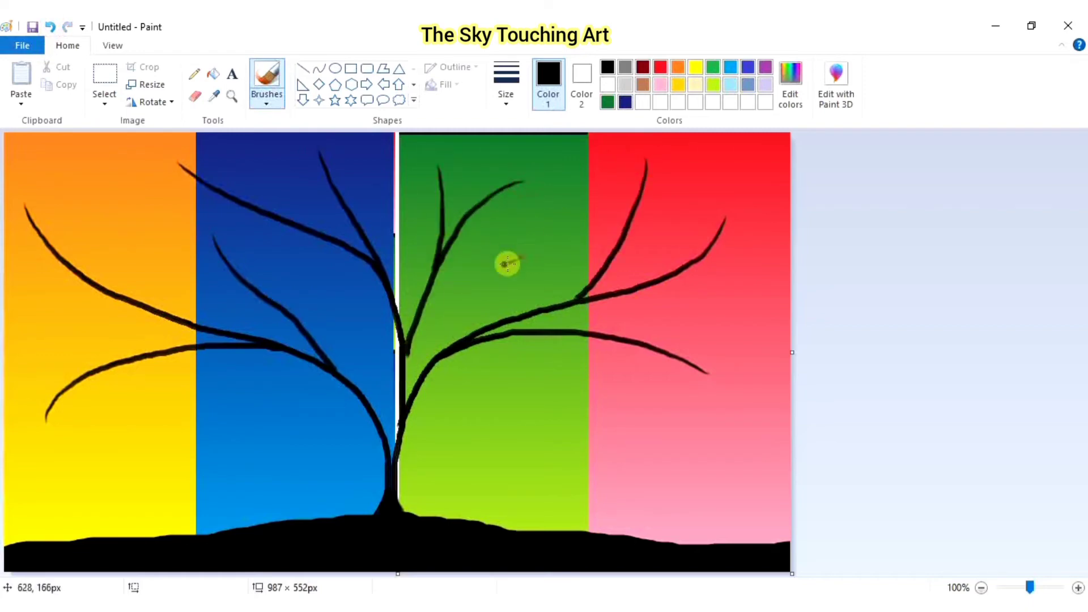
pyautogui.moveTo(519, 259); pyautogui.dragTo(410, 347)
# Add small black twigs to the ends of the branches in the red-pink column.
pyautogui.moveTo(759, 319)
pyautogui.mouseDown()
pyautogui.moveTo(723, 298)
pyautogui.moveTo(641, 283)
pyautogui.mouseUp()
pyautogui.moveTo(718, 342); pyautogui.dragTo(640, 344)
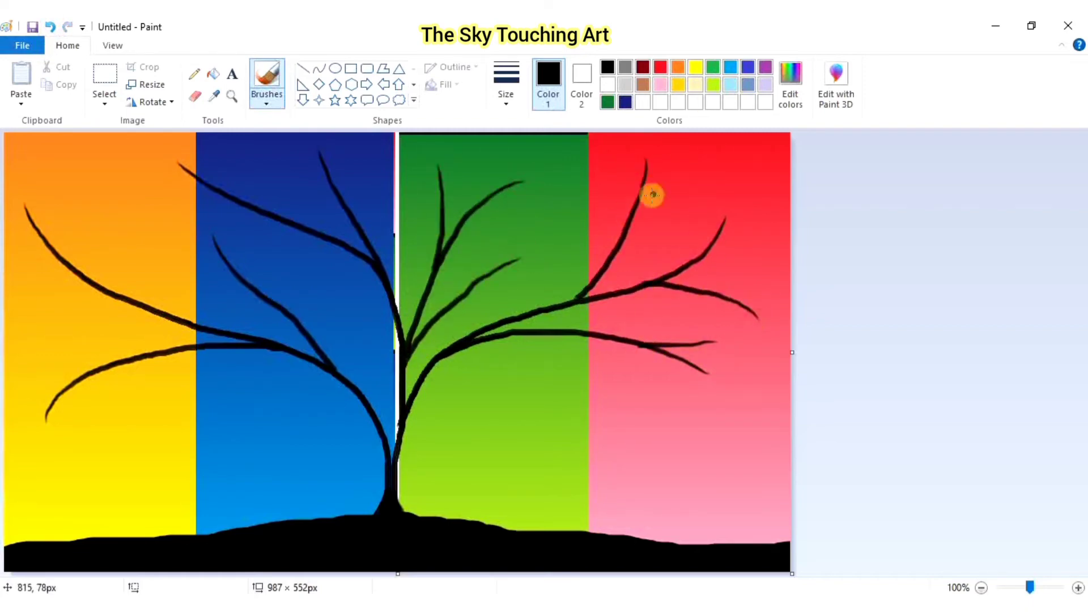
pyautogui.moveTo(680, 178); pyautogui.dragTo(630, 216)
pyautogui.moveTo(762, 294); pyautogui.dragTo(725, 298)
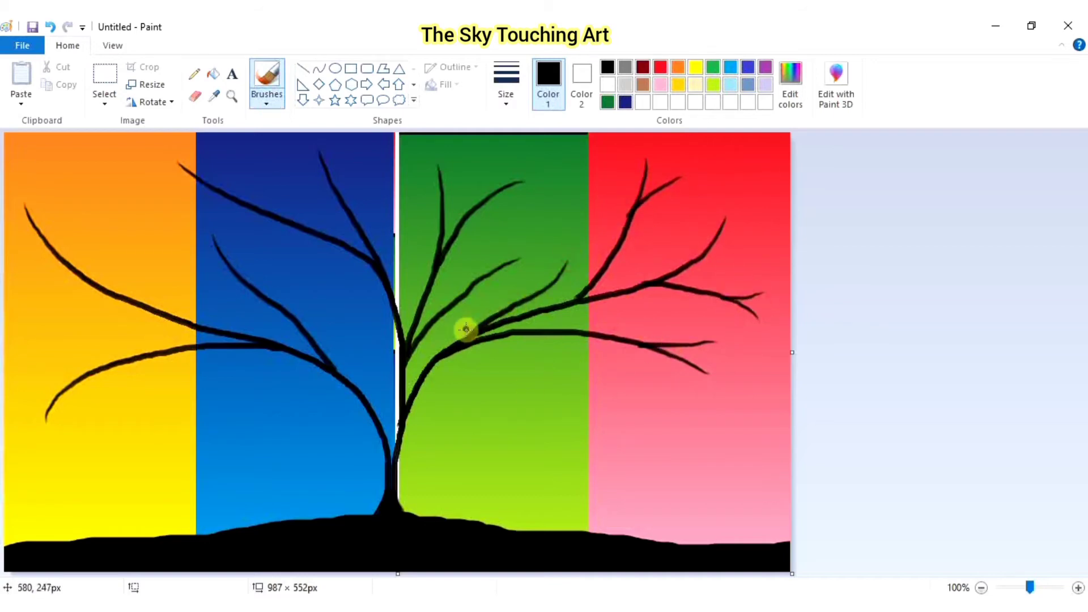
# Add black side twigs to the branches in the blue column, extending the upper ones into the orange column.
pyautogui.moveTo(293, 160); pyautogui.dragTo(313, 183)
pyautogui.moveTo(255, 218)
pyautogui.mouseDown()
pyautogui.moveTo(150, 232)
pyautogui.moveTo(272, 218)
pyautogui.mouseUp()
pyautogui.hotkey('ctrl', 'z')
pyautogui.moveTo(121, 185); pyautogui.dragTo(226, 218)
pyautogui.moveTo(278, 254); pyautogui.dragTo(310, 336)
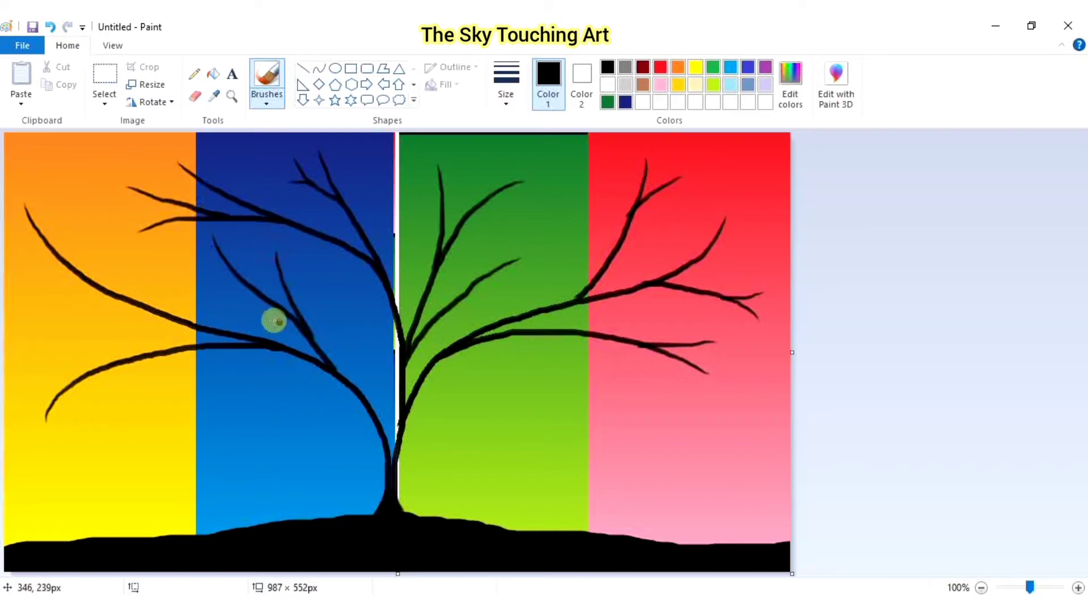
pyautogui.moveTo(214, 282); pyautogui.dragTo(253, 294)
# Add forked twigs along the branches in the orange-yellow column and one more on the blue column's middle branch.
pyautogui.moveTo(36, 319); pyautogui.dragTo(117, 300)
pyautogui.moveTo(25, 254); pyautogui.dragTo(71, 265)
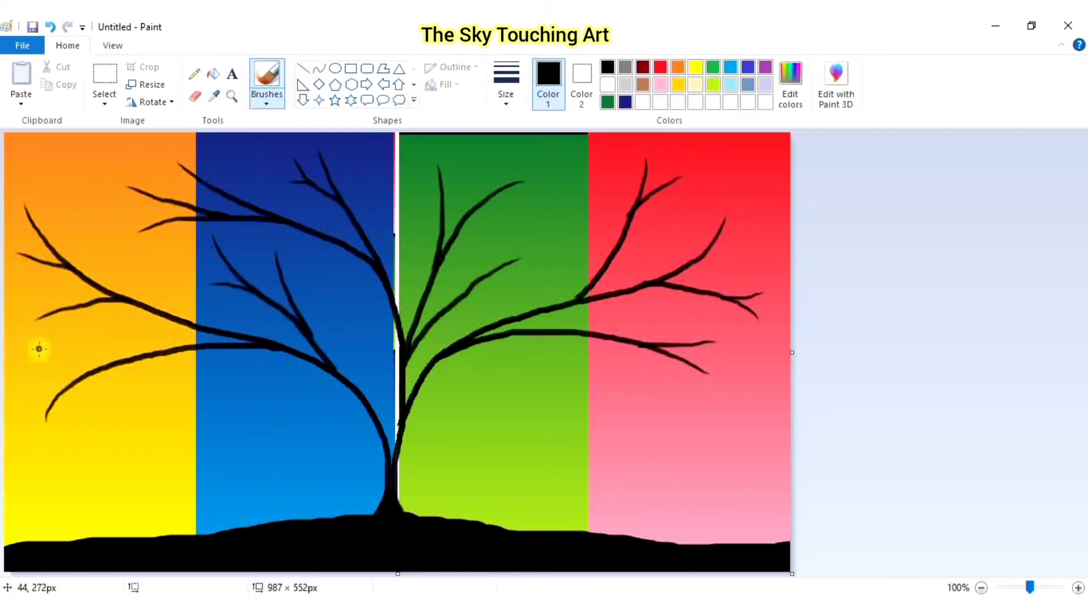
pyautogui.moveTo(39, 347)
pyautogui.mouseDown()
pyautogui.moveTo(142, 357)
pyautogui.moveTo(88, 357)
pyautogui.mouseUp()
pyautogui.moveTo(21, 226); pyautogui.dragTo(51, 267)
pyautogui.moveTo(126, 260); pyautogui.dragTo(199, 320)
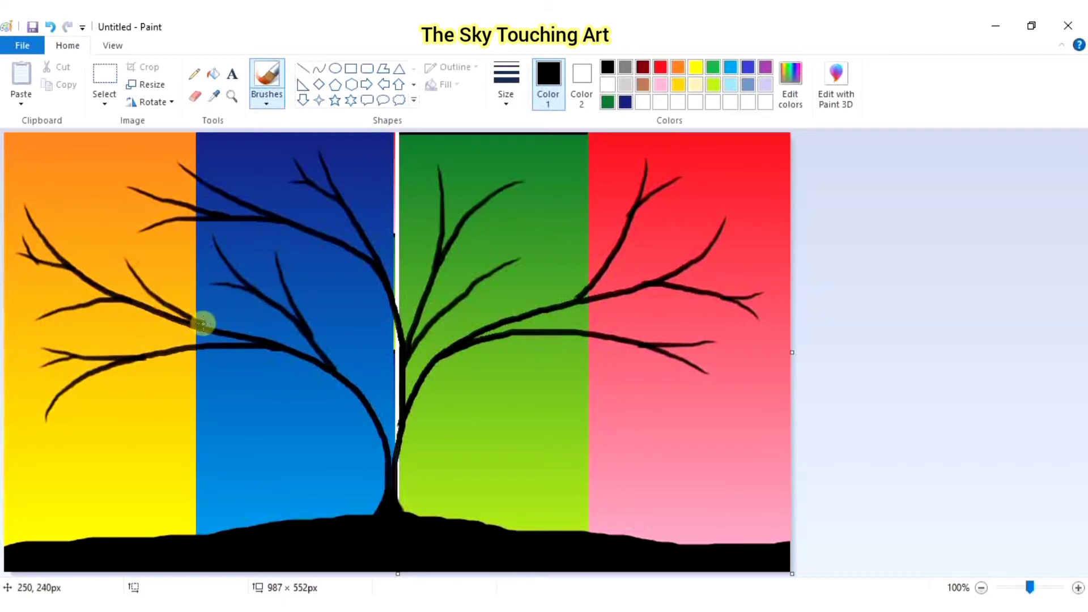
pyautogui.moveTo(102, 276); pyautogui.dragTo(196, 323)
pyautogui.moveTo(257, 267); pyautogui.dragTo(287, 307)
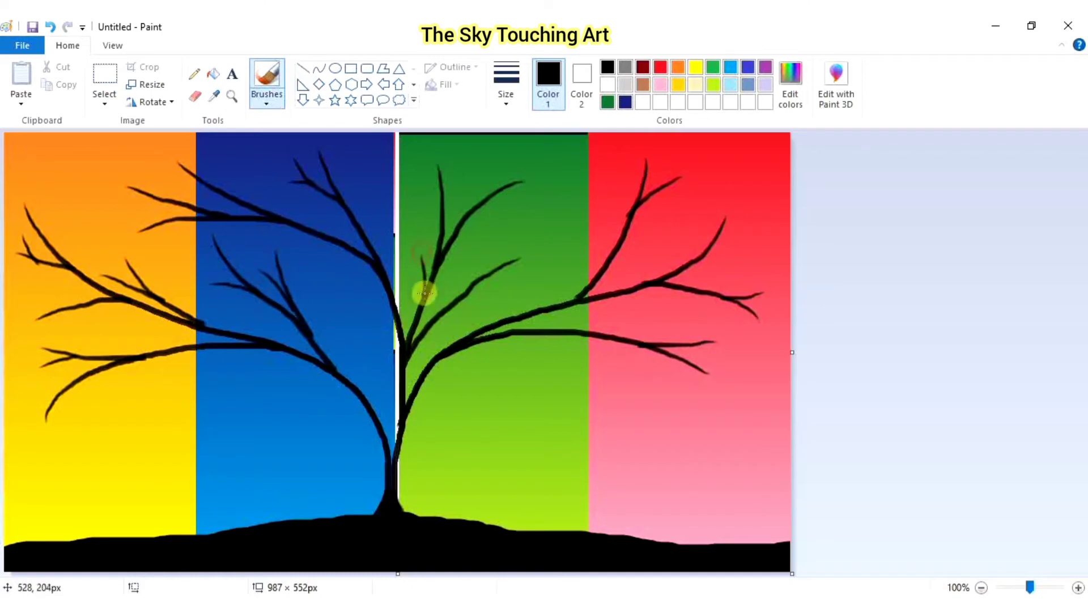
# Add short upward twigs to the branches in the green and red-pink columns.
pyautogui.moveTo(489, 172); pyautogui.dragTo(469, 206)
pyautogui.moveTo(484, 247); pyautogui.dragTo(469, 284)
pyautogui.moveTo(423, 177); pyautogui.dragTo(442, 208)
pyautogui.moveTo(608, 227); pyautogui.dragTo(601, 271)
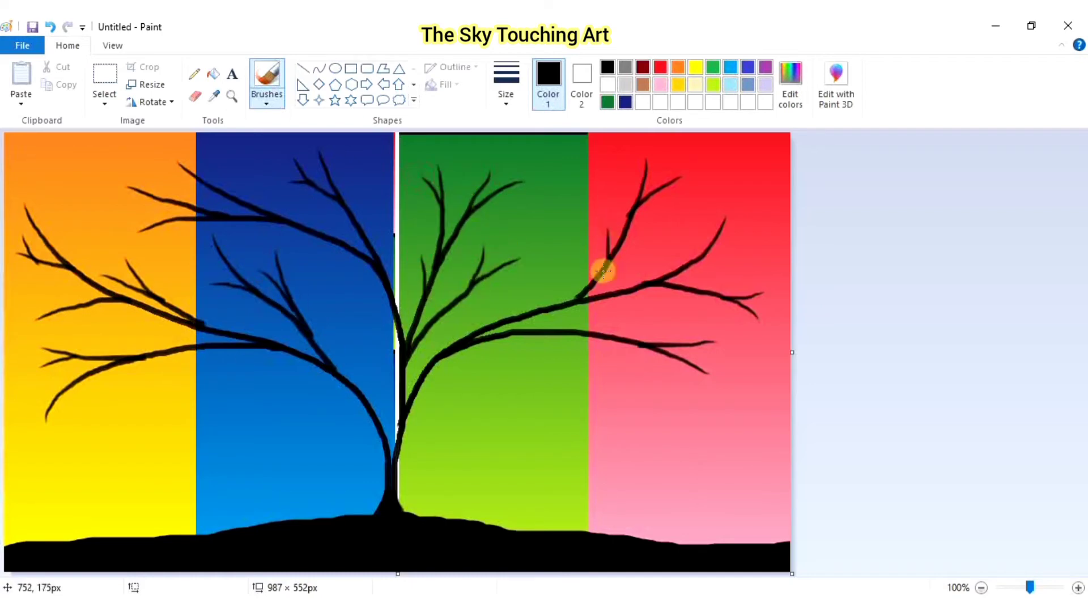
pyautogui.moveTo(746, 226)
pyautogui.mouseDown()
pyautogui.moveTo(705, 258)
pyautogui.moveTo(715, 248)
pyautogui.mouseUp()
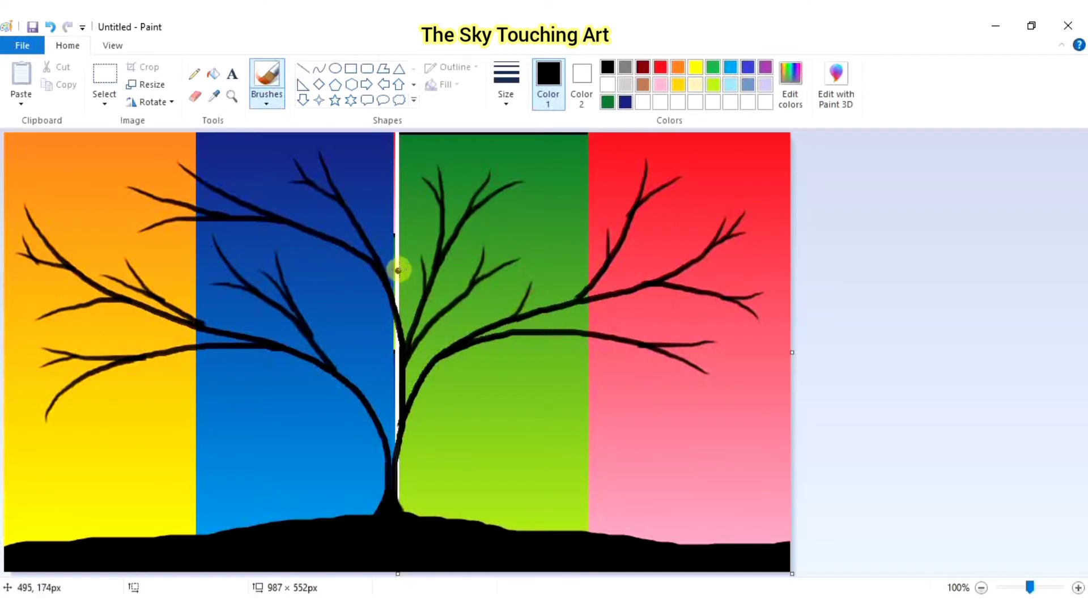
# Fill the remaining gaps with short twigs near the trunk, on the blue column's branches and on the lower outer branches.
pyautogui.moveTo(400, 256); pyautogui.dragTo(403, 313)
pyautogui.moveTo(338, 342); pyautogui.dragTo(356, 383)
pyautogui.moveTo(170, 377); pyautogui.dragTo(209, 350)
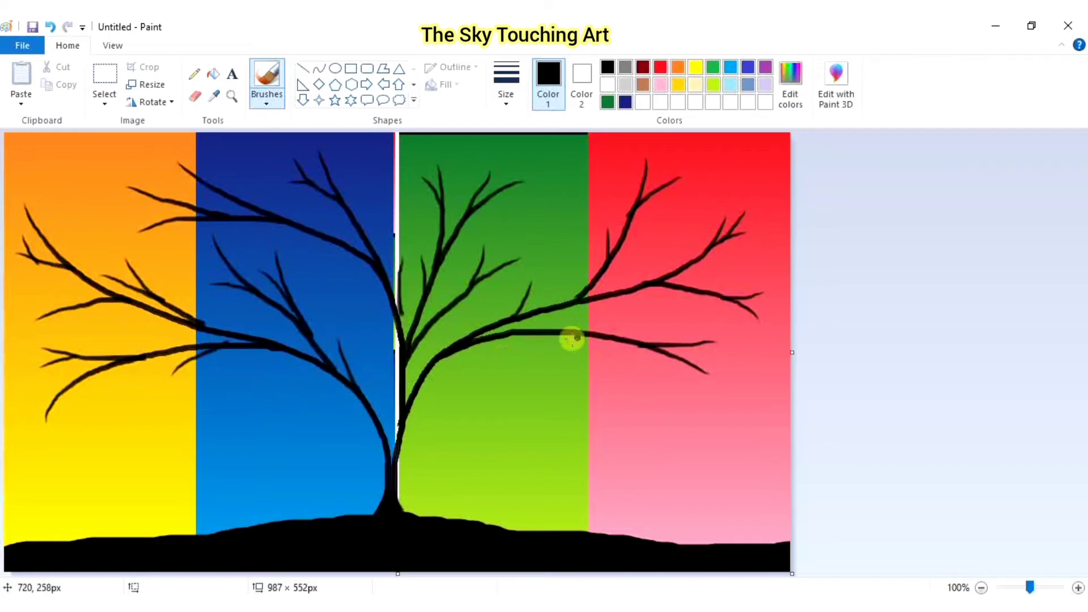
pyautogui.moveTo(374, 197); pyautogui.dragTo(373, 253)
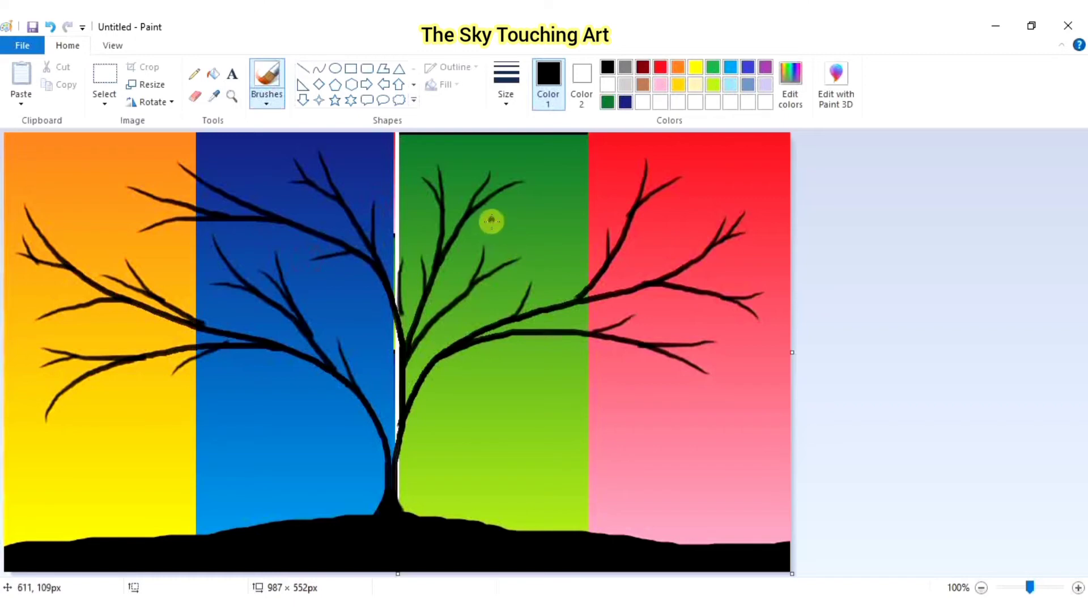
# With a large airbrush, spray light-pink blossoms on two upper twig tips and the outer right twig tip in the red-pink column.
pyautogui.click(267, 102)
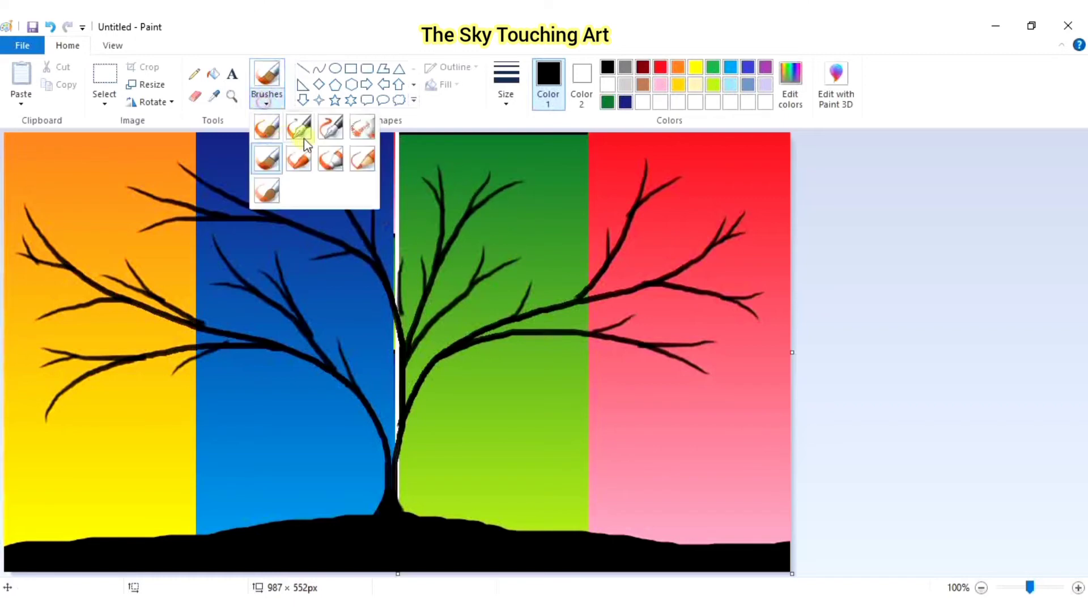
pyautogui.click(365, 127)
pyautogui.click(423, 211)
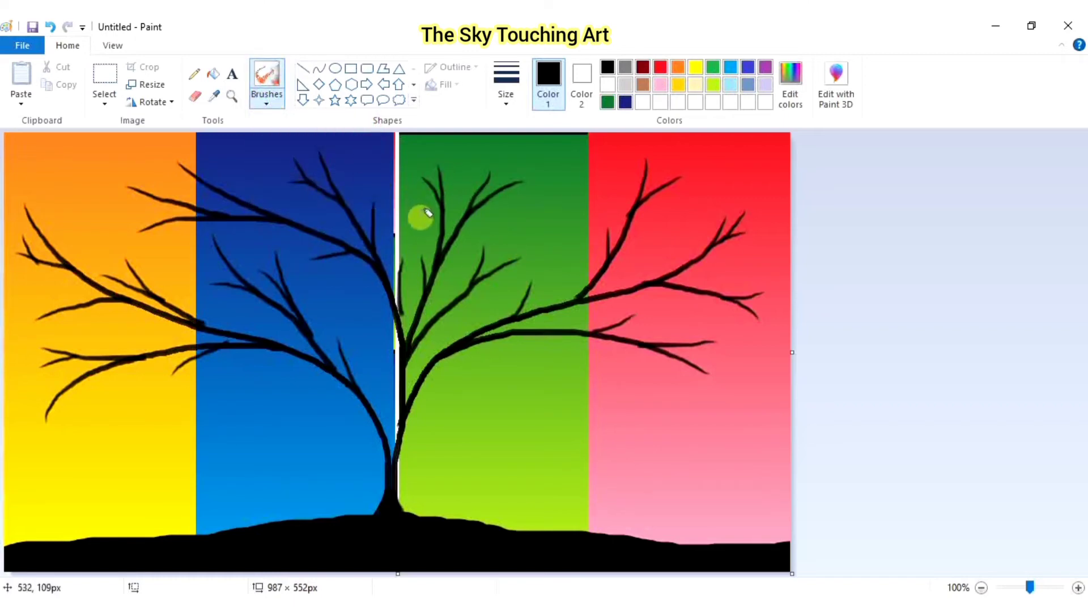
pyautogui.click(506, 85)
pyautogui.click(543, 208)
pyautogui.click(647, 155)
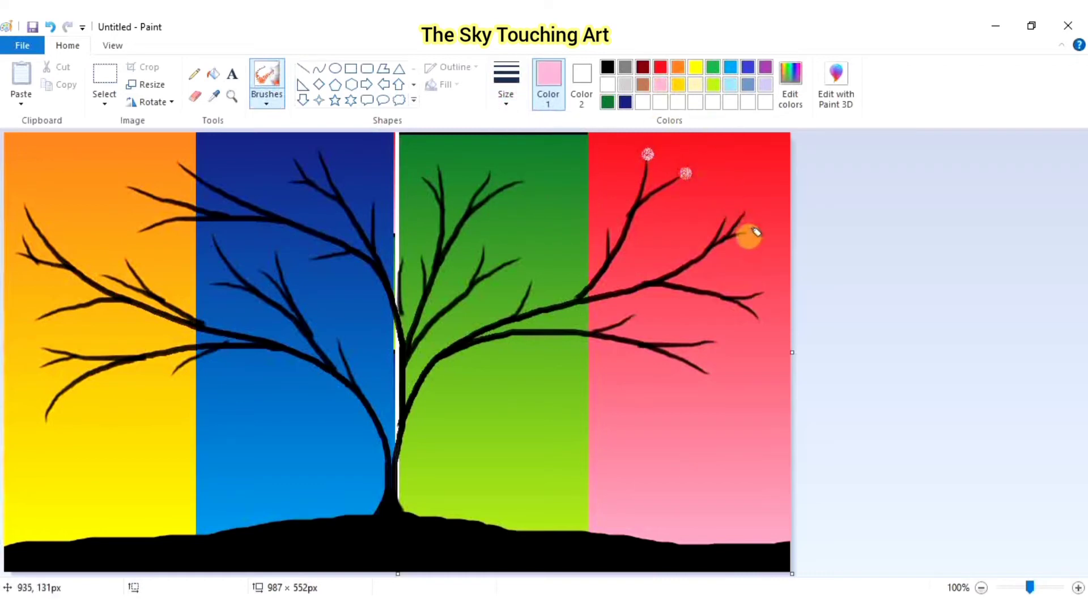
pyautogui.click(763, 297)
# Spray lime blossoms on three twig tips in the green column and light-blue ones on three twig tips in the blue column.
pyautogui.click(711, 86)
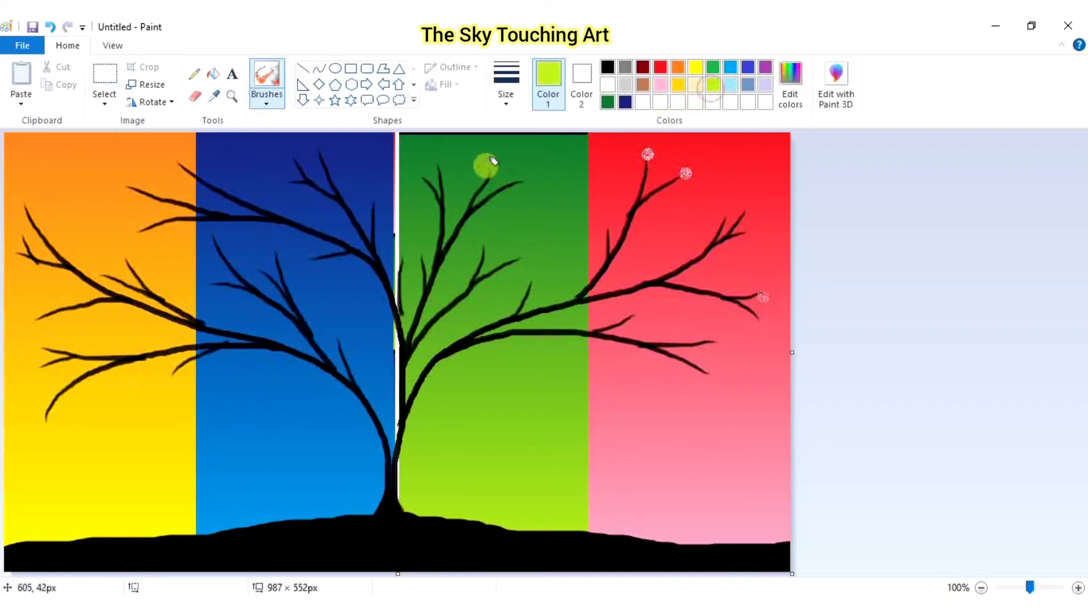
pyautogui.click(487, 166)
pyautogui.click(529, 181)
pyautogui.click(520, 260)
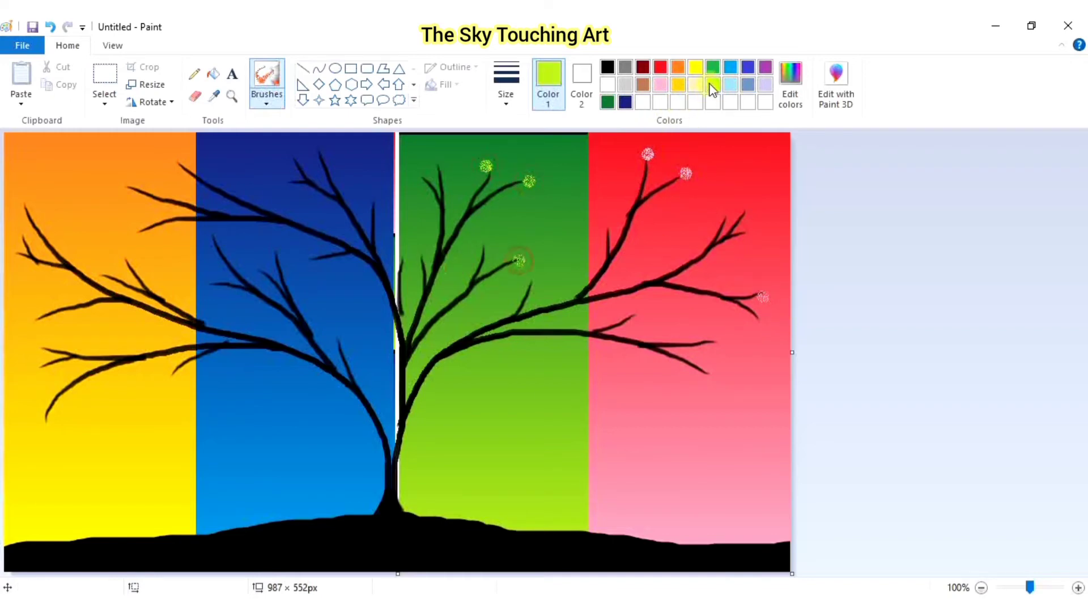
pyautogui.click(294, 155)
pyautogui.click(374, 203)
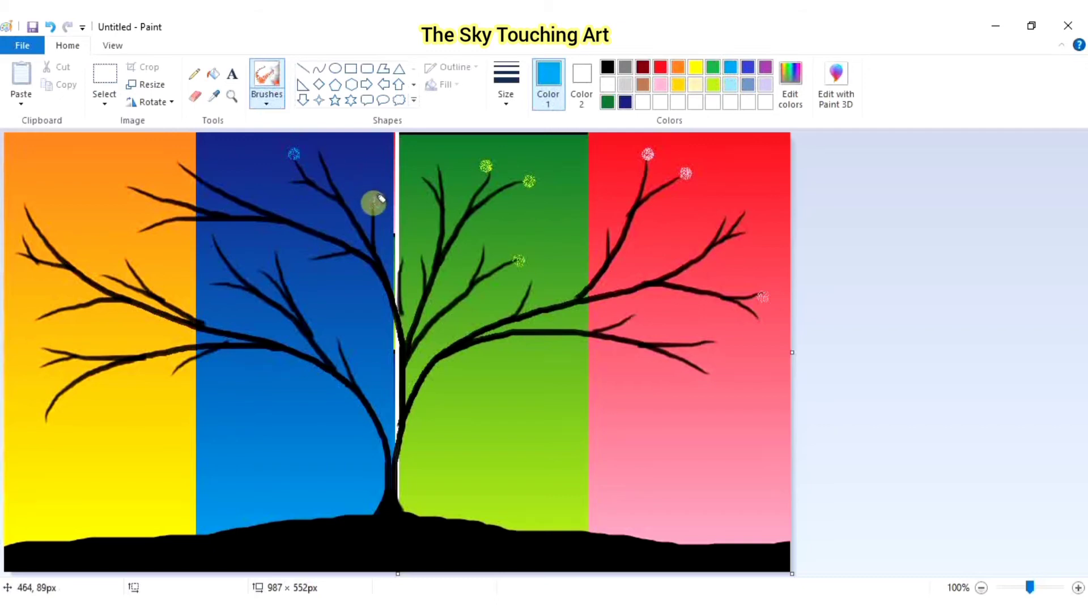
pyautogui.click(279, 246)
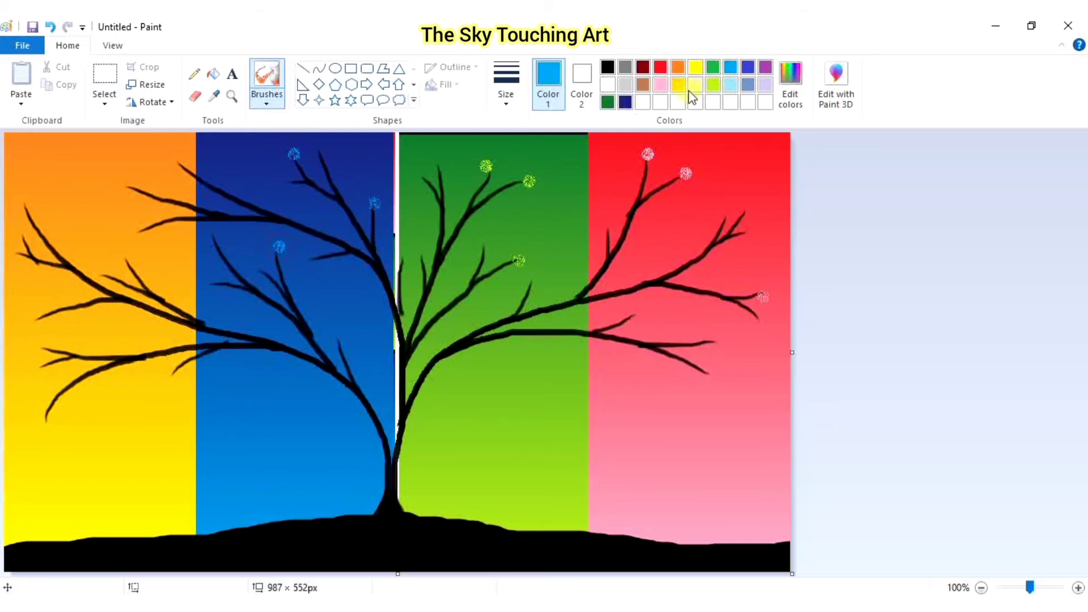
# Spray yellow airbrush blossoms on the upper, middle and lower-left twig tips in the orange-yellow column.
pyautogui.click(695, 73)
pyautogui.click(25, 200)
pyautogui.click(129, 259)
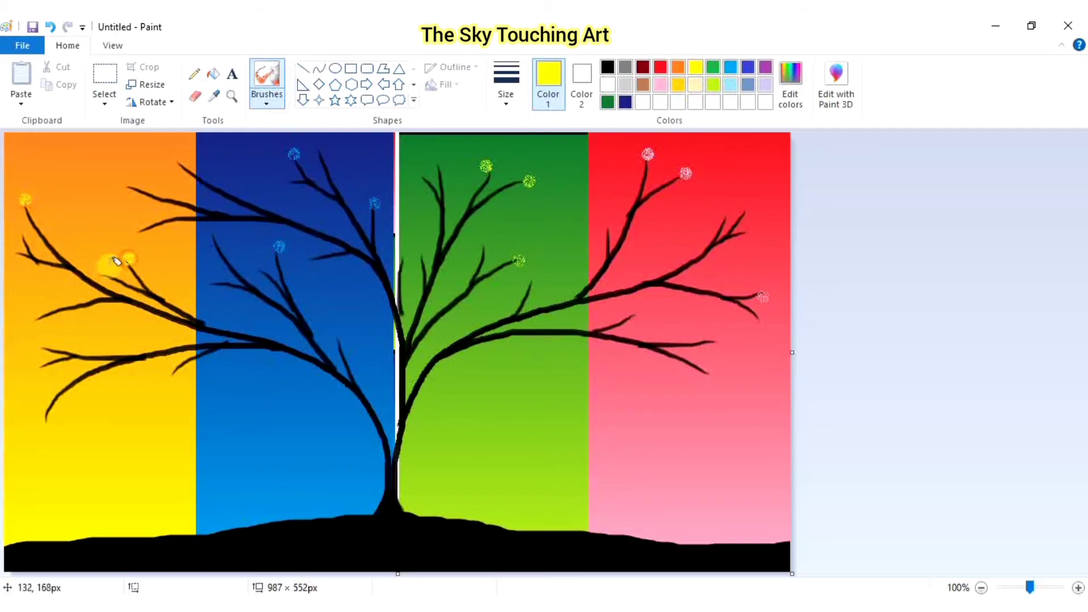
pyautogui.click(100, 267)
pyautogui.click(39, 319)
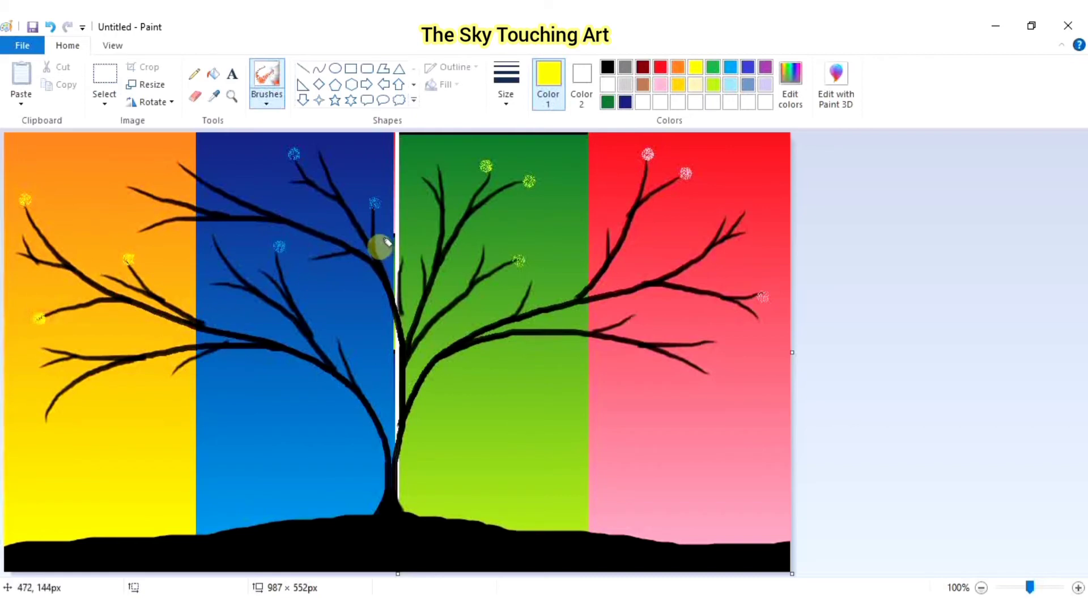
# Draw black grass blades with the oil brush along the entire top edge of the hill on both sides of the trunk.
pyautogui.click(266, 102)
pyautogui.click(271, 154)
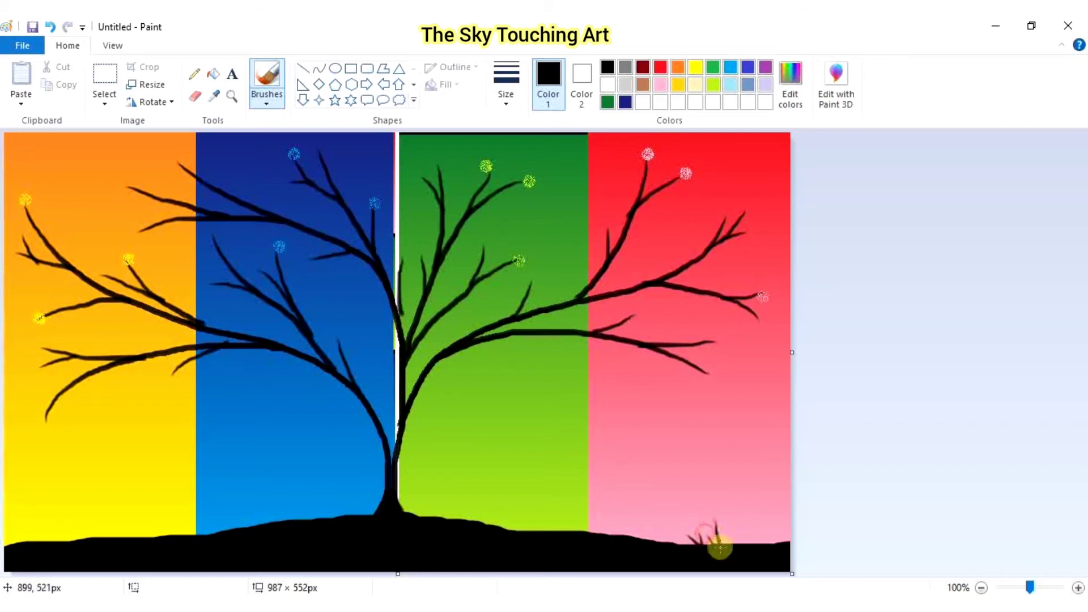
pyautogui.moveTo(716, 518)
pyautogui.mouseDown()
pyautogui.moveTo(732, 551)
pyautogui.moveTo(727, 535)
pyautogui.mouseUp()
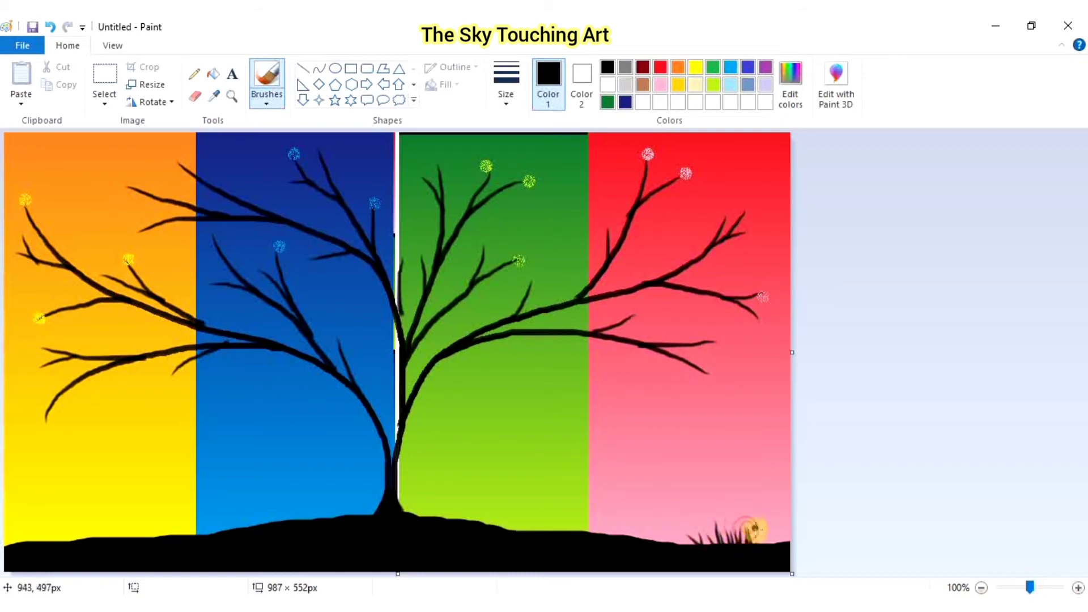
pyautogui.moveTo(768, 523)
pyautogui.mouseDown()
pyautogui.moveTo(775, 554)
pyautogui.moveTo(778, 532)
pyautogui.mouseUp()
pyautogui.moveTo(660, 528); pyautogui.dragTo(712, 541)
pyautogui.moveTo(413, 505)
pyautogui.mouseDown()
pyautogui.moveTo(429, 527)
pyautogui.moveTo(452, 506)
pyautogui.moveTo(472, 524)
pyautogui.moveTo(477, 506)
pyautogui.moveTo(505, 540)
pyautogui.moveTo(520, 524)
pyautogui.moveTo(542, 530)
pyautogui.moveTo(553, 512)
pyautogui.moveTo(577, 517)
pyautogui.moveTo(594, 540)
pyautogui.moveTo(616, 540)
pyautogui.moveTo(623, 524)
pyautogui.moveTo(658, 547)
pyautogui.mouseUp()
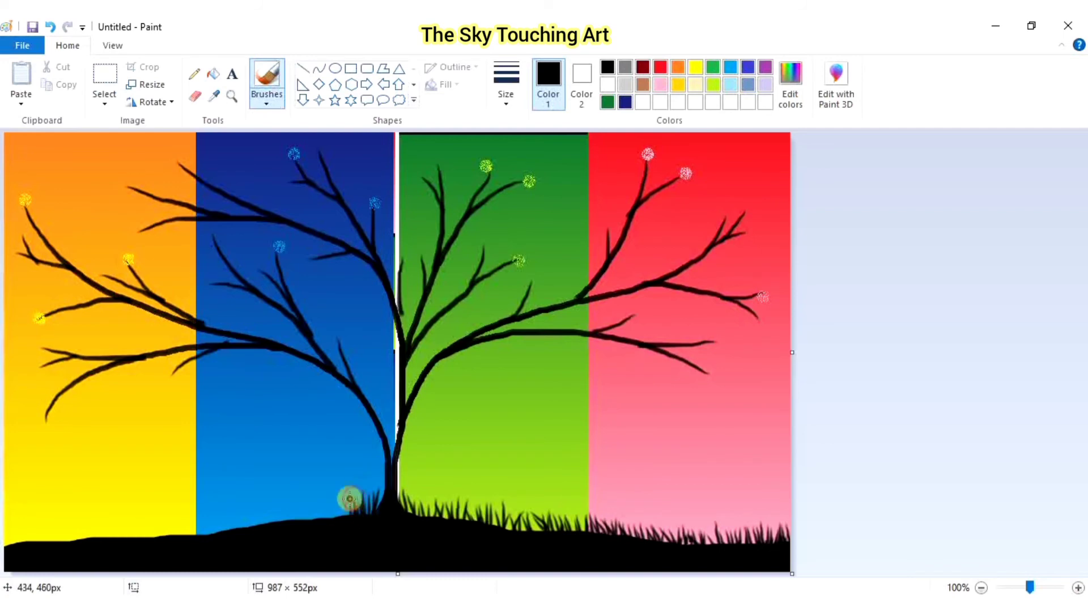
pyautogui.moveTo(350, 499); pyautogui.dragTo(162, 559)
pyautogui.moveTo(29, 523)
pyautogui.mouseDown()
pyautogui.moveTo(32, 556)
pyautogui.moveTo(95, 510)
pyautogui.moveTo(115, 551)
pyautogui.moveTo(90, 528)
pyautogui.moveTo(63, 529)
pyautogui.moveTo(124, 547)
pyautogui.moveTo(155, 541)
pyautogui.moveTo(182, 512)
pyautogui.moveTo(211, 538)
pyautogui.mouseUp()
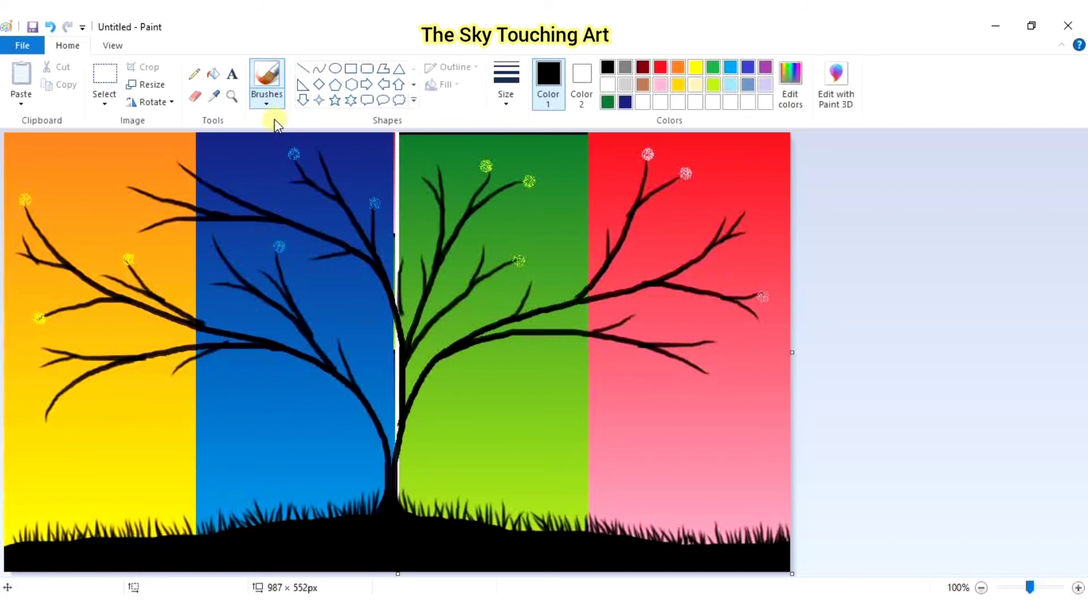
# Airbrush smaller light-pink dots in the red-pink column: near the upper right corner, between the upper branches and on the lowest branch's tip.
pyautogui.click(267, 106)
pyautogui.click(365, 130)
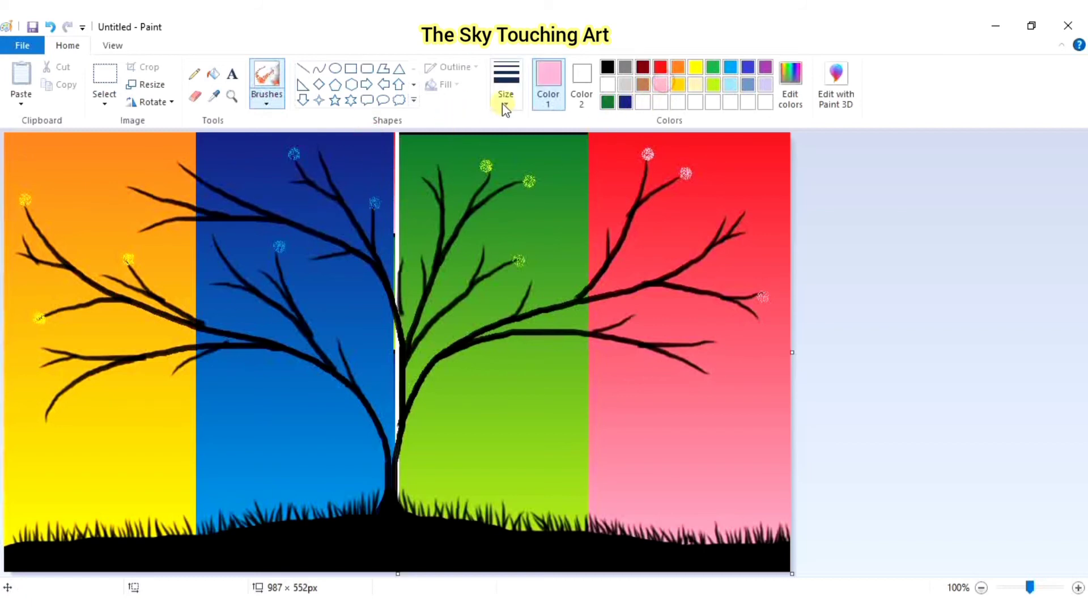
pyautogui.click(506, 85)
pyautogui.click(552, 196)
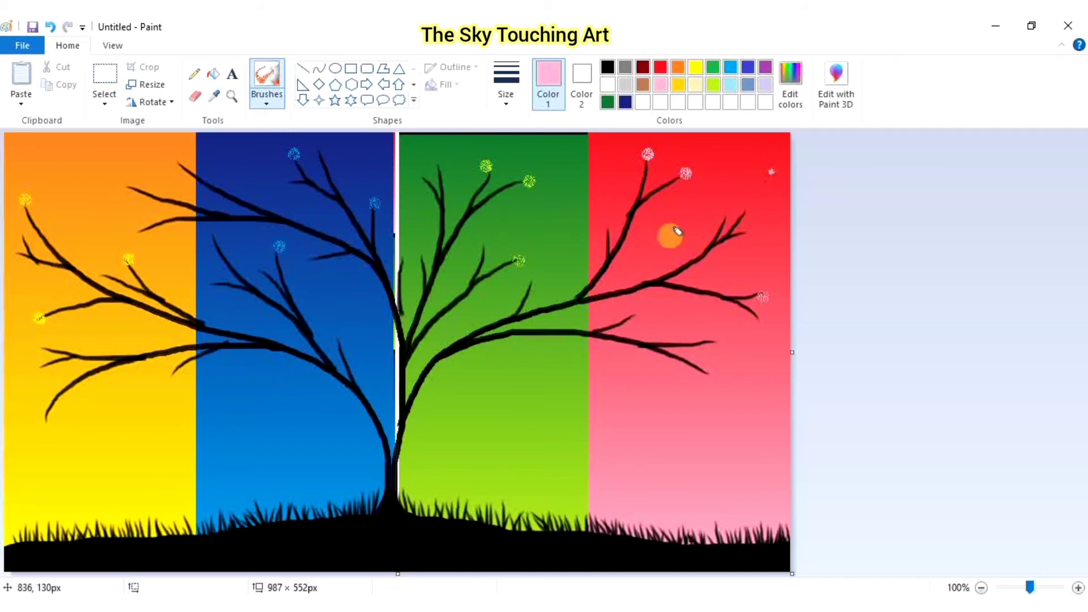
pyautogui.click(668, 214)
pyautogui.click(720, 339)
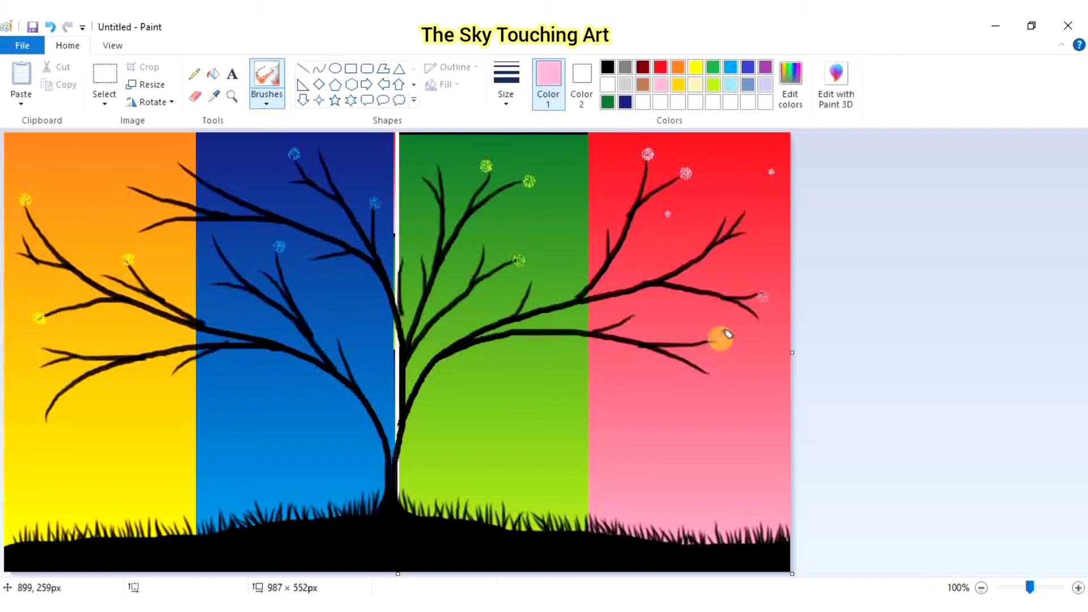
# Reduce the airbrush size and add tiny light-pink specks at the red-pink column's upper left, top and right side.
pyautogui.click(510, 99)
pyautogui.click(595, 221)
pyautogui.click(606, 185)
pyautogui.click(762, 259)
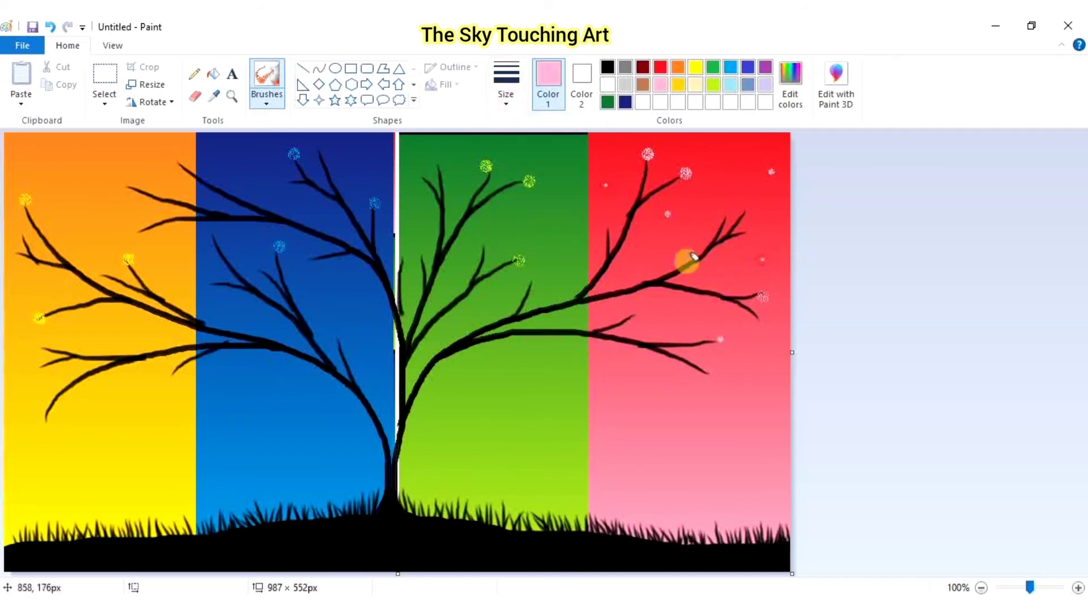
pyautogui.click(726, 153)
# Scatter lime airbrush specks of varying size in the green column, above and between the upper branches.
pyautogui.click(449, 153)
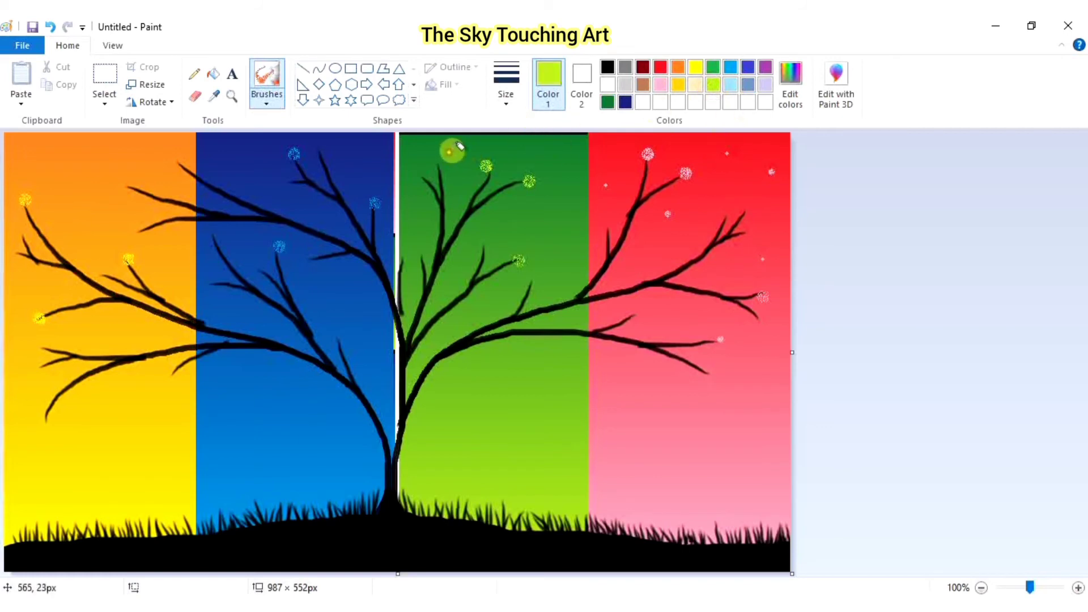
pyautogui.click(505, 99)
pyautogui.click(514, 131)
pyautogui.click(501, 152)
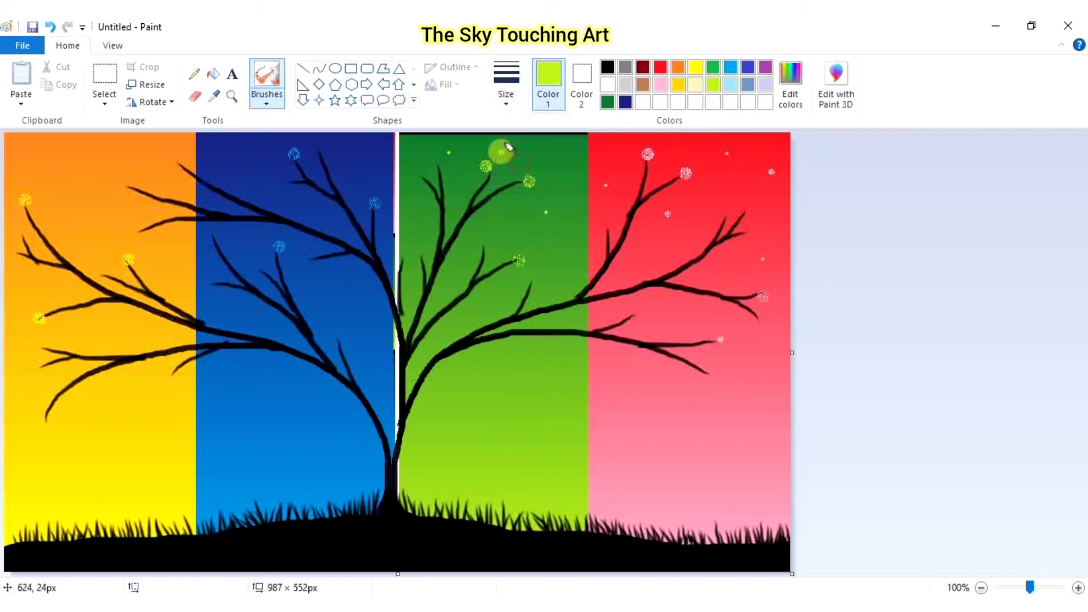
pyautogui.click(529, 181)
pyautogui.click(546, 212)
pyautogui.click(545, 249)
pyautogui.click(421, 237)
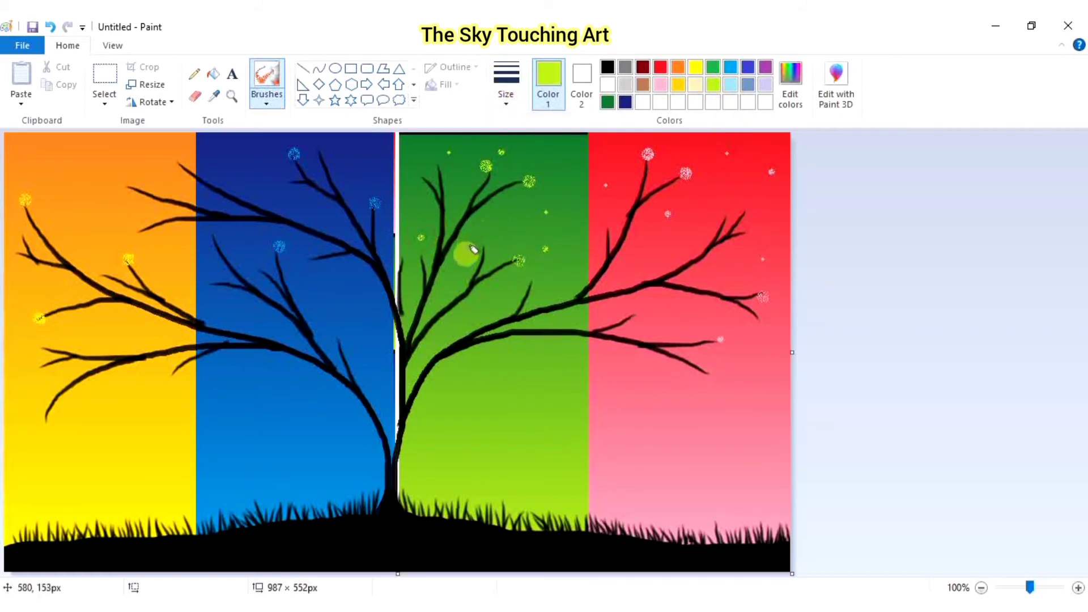
# Scatter light-blue airbrush specks of two sizes in the blue column, near its top and among the branches.
pyautogui.click(731, 71)
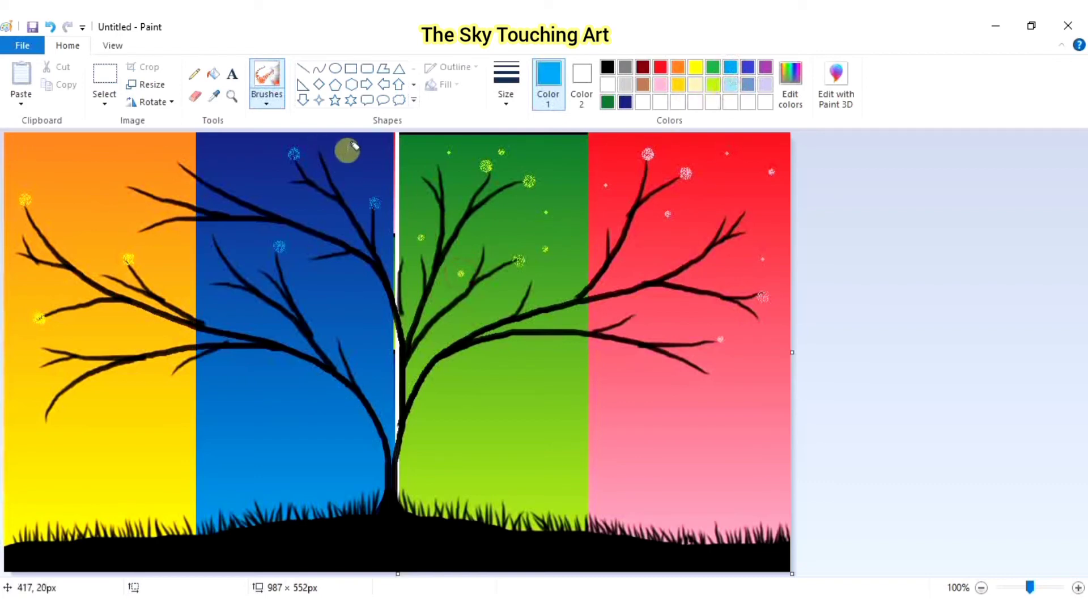
pyautogui.click(358, 151)
pyautogui.click(231, 154)
pyautogui.click(356, 292)
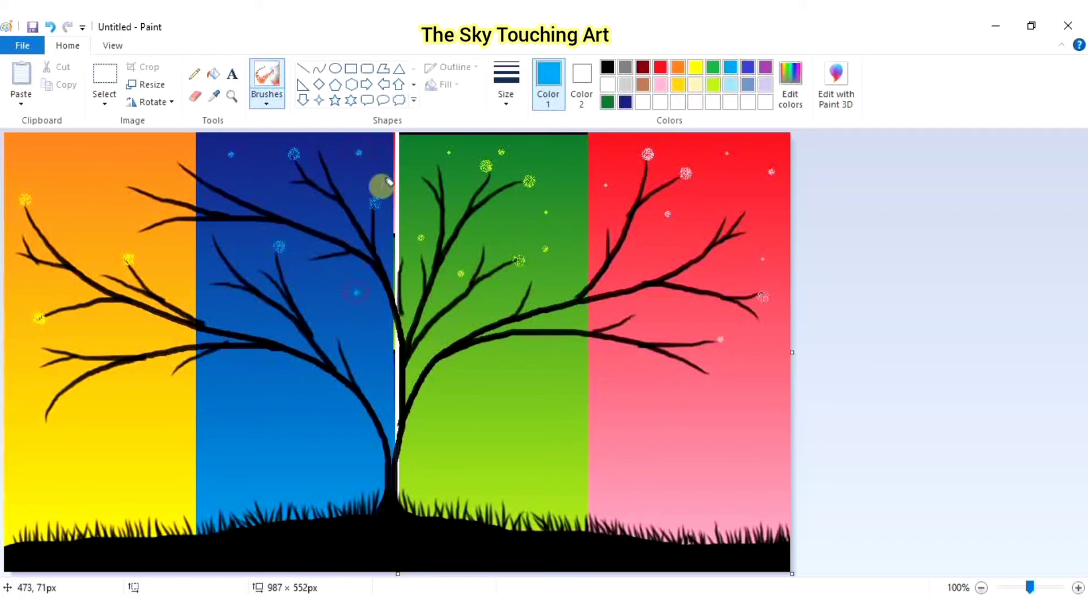
pyautogui.click(508, 101)
pyautogui.click(514, 183)
pyautogui.click(250, 368)
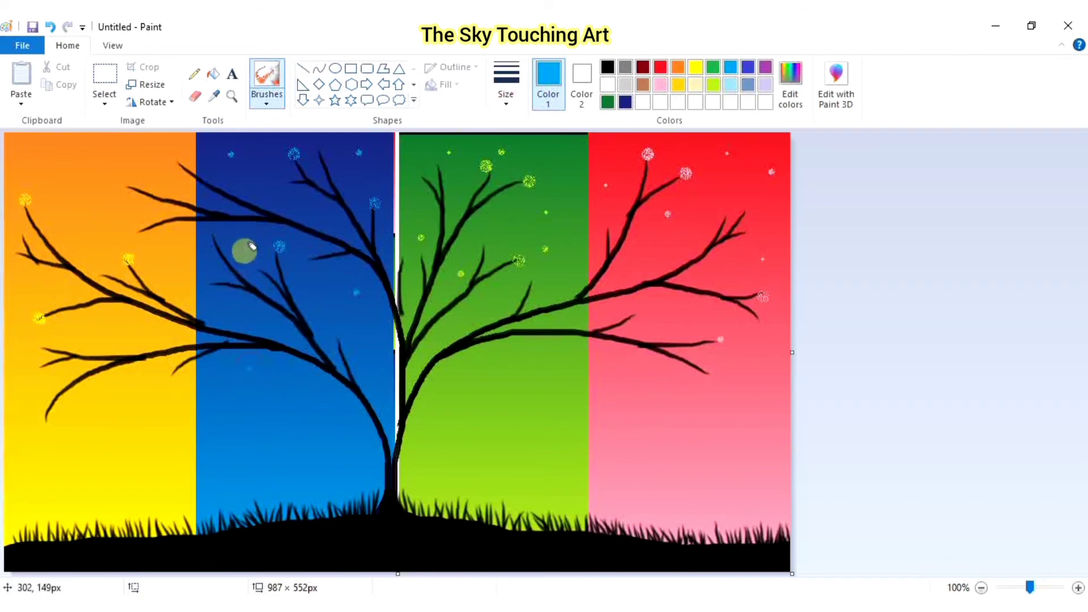
pyautogui.click(244, 251)
# Add tiny yellow airbrush specks to the orange-yellow column near the top, above the branches and by the lower-left blossom.
pyautogui.click(696, 68)
pyautogui.click(46, 153)
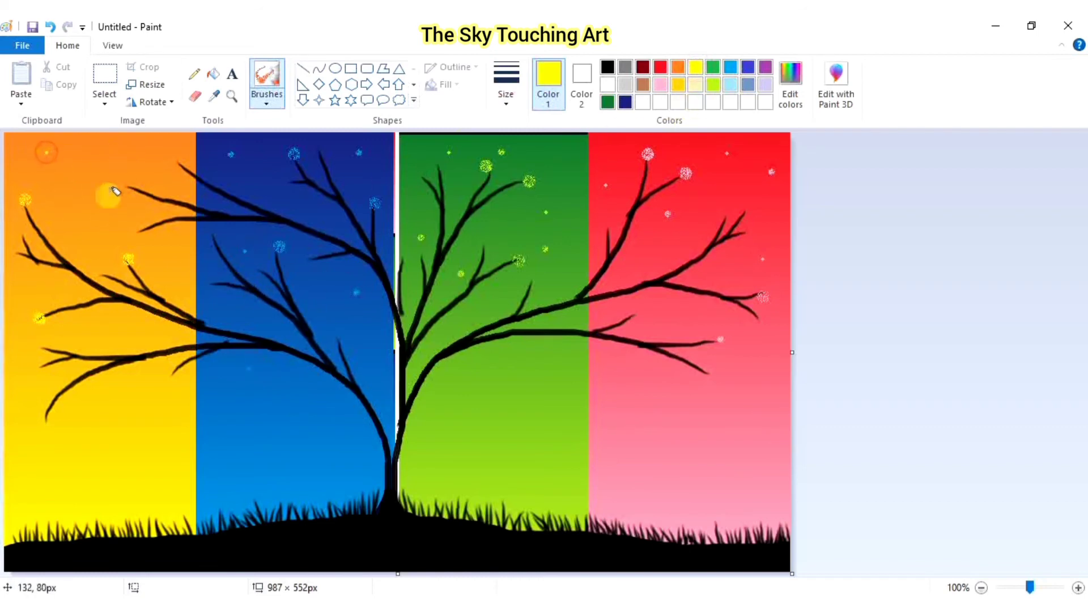
pyautogui.click(90, 216)
pyautogui.click(31, 303)
# Use the second airbrush size to add larger yellow specks at the top and between the branches of the orange-yellow column.
pyautogui.click(506, 85)
pyautogui.click(518, 169)
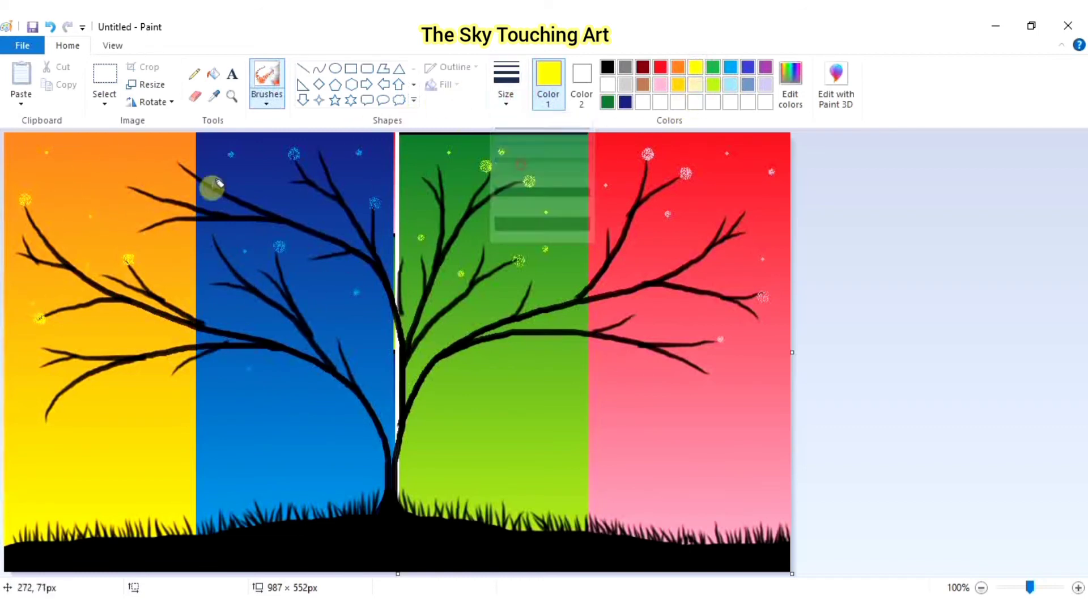
pyautogui.click(136, 156)
pyautogui.click(81, 184)
pyautogui.click(131, 320)
pyautogui.click(194, 347)
pyautogui.click(348, 213)
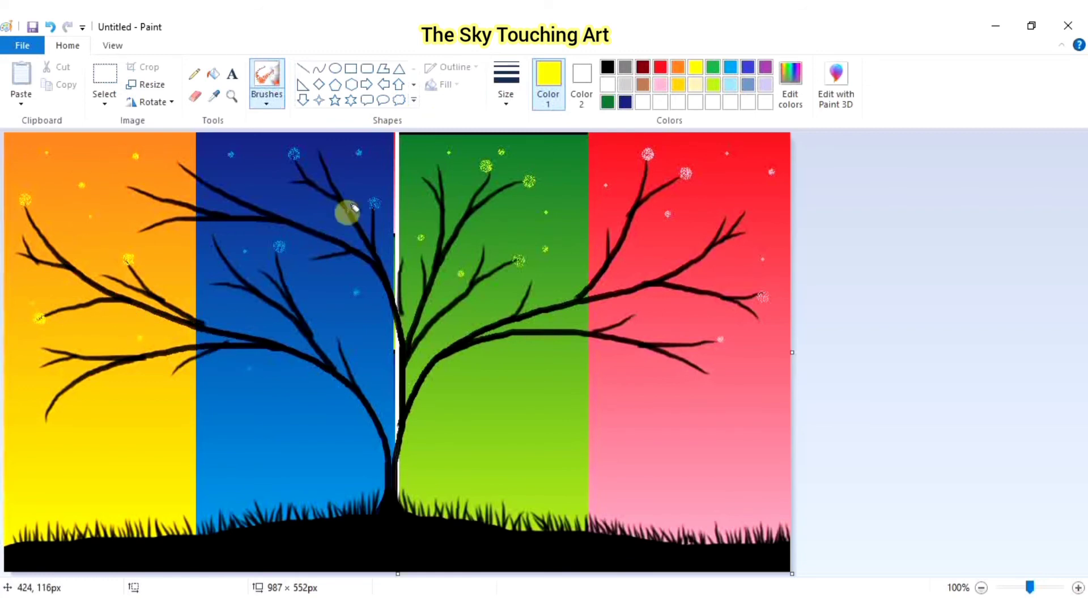
# Dot small white airbrush stars, three each, across the tops of the orange-yellow and blue columns.
pyautogui.click(608, 85)
pyautogui.click(506, 91)
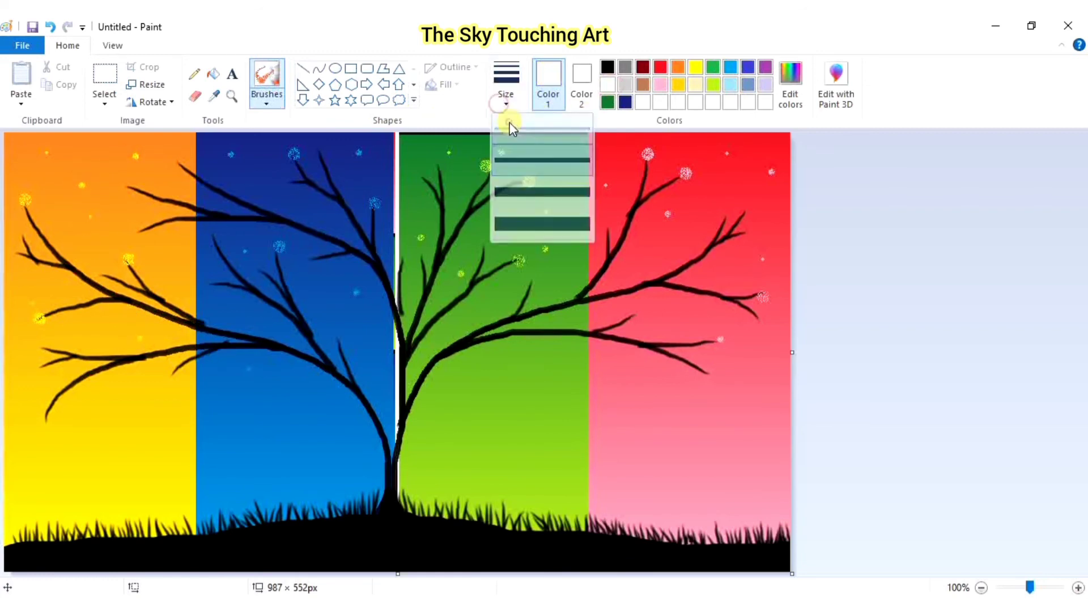
pyautogui.click(518, 170)
pyautogui.click(70, 150)
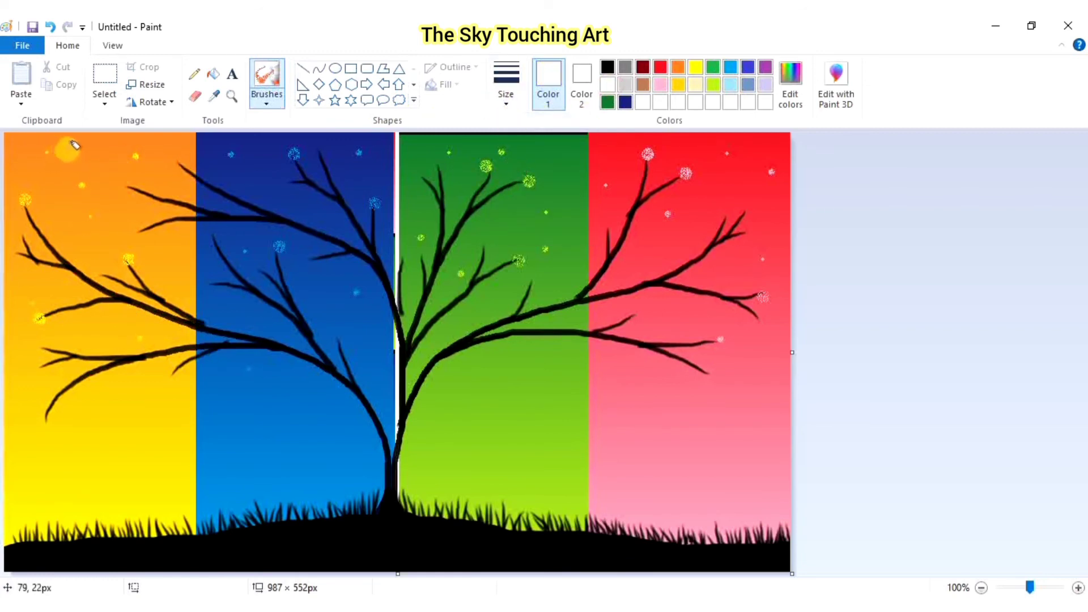
pyautogui.click(94, 144)
pyautogui.click(43, 169)
pyautogui.click(243, 146)
pyautogui.click(271, 158)
pyautogui.click(339, 148)
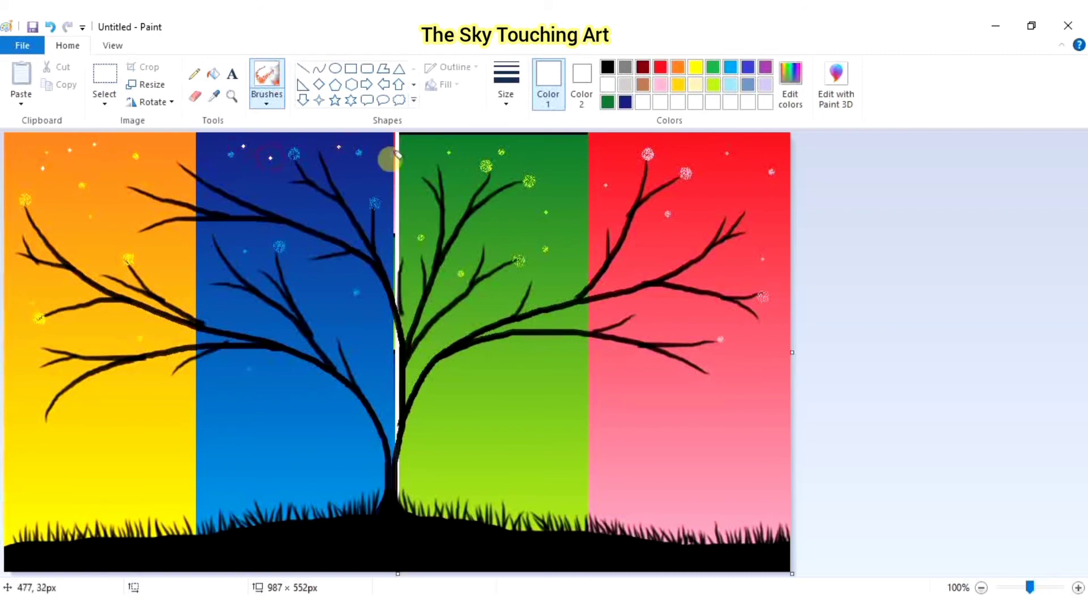
# Dot small white airbrush stars, three each, across the tops of the green and red-pink columns.
pyautogui.click(428, 149)
pyautogui.click(465, 172)
pyautogui.click(533, 143)
pyautogui.click(617, 149)
pyautogui.click(673, 158)
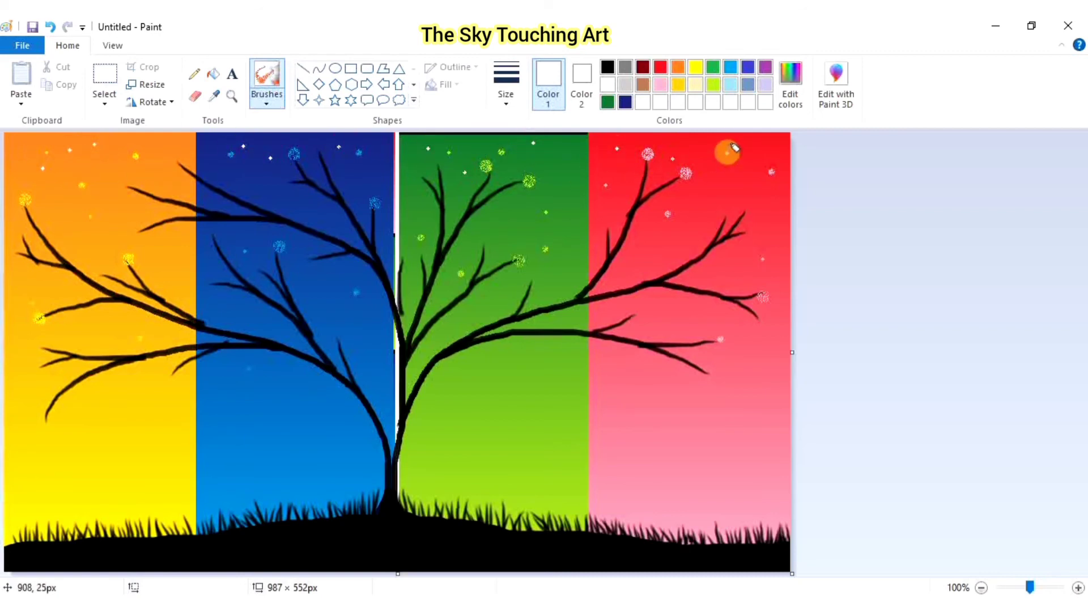
pyautogui.click(757, 149)
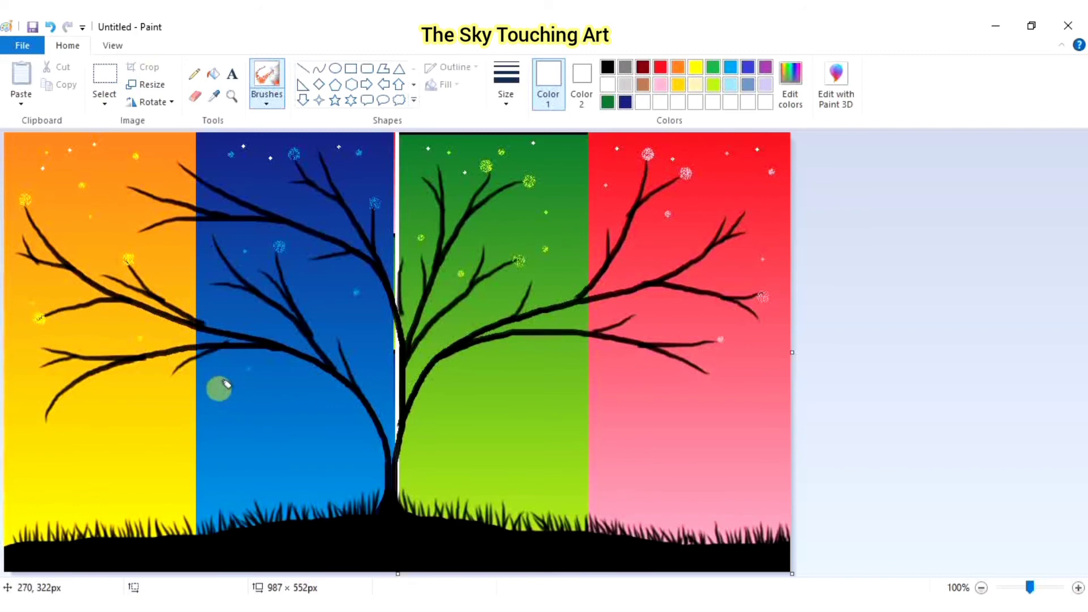
# Frame the whole picture with a white rectangle outline in the thickest line size along the canvas edges.
pyautogui.click(351, 69)
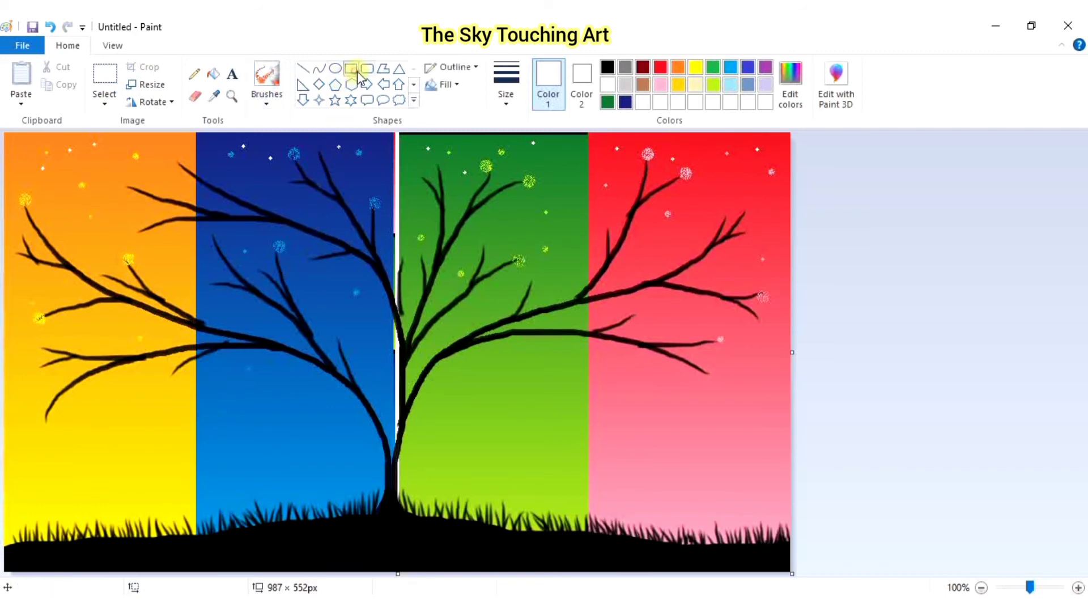
pyautogui.click(506, 99)
pyautogui.click(531, 230)
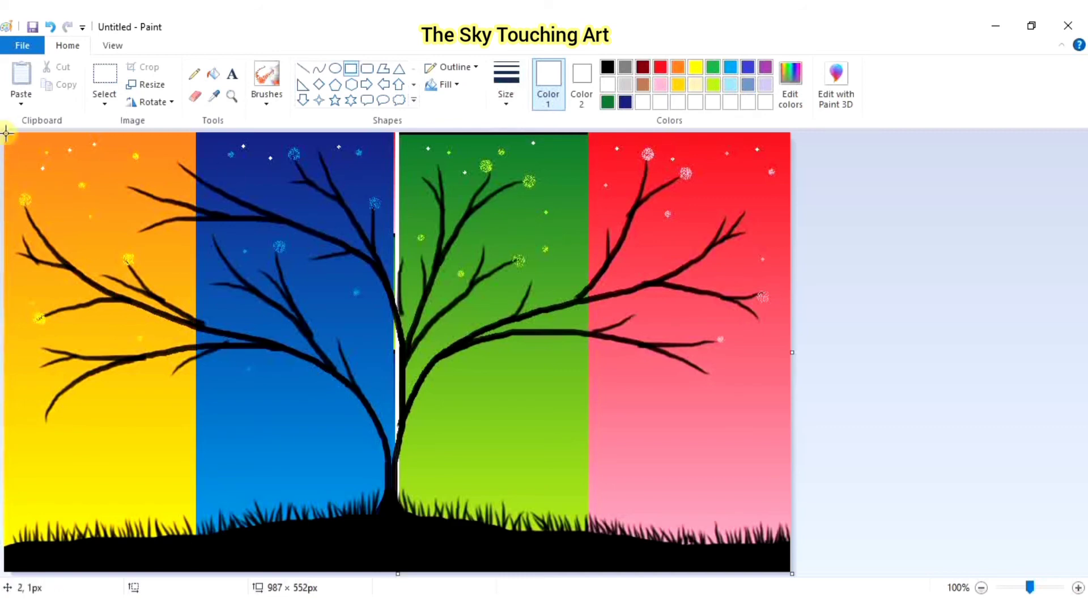
pyautogui.moveTo(11, 137); pyautogui.dragTo(789, 571)
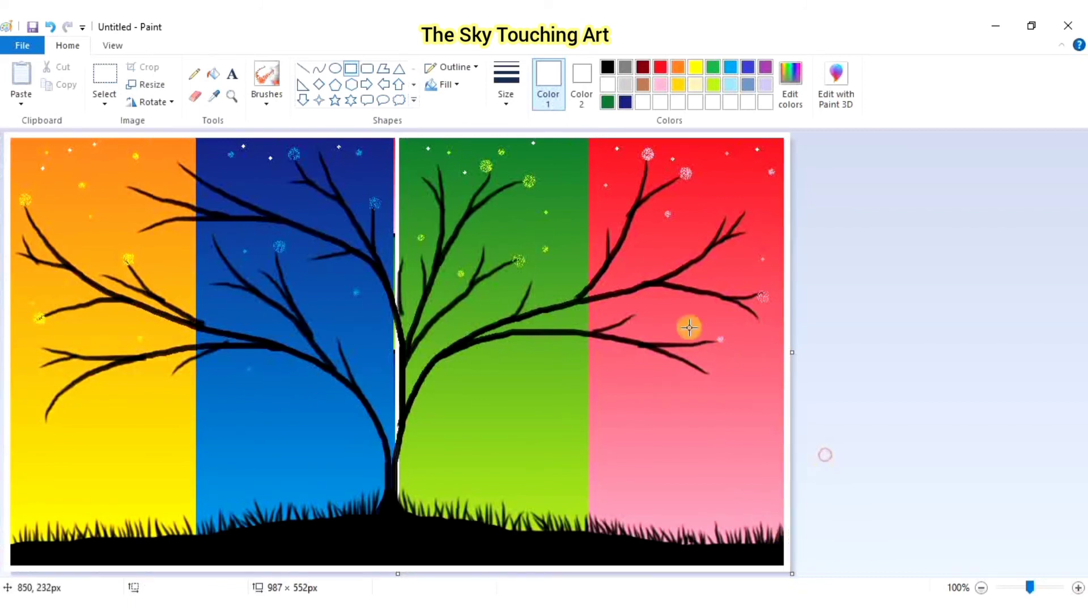
# Separate the four columns with thick white vertical lines from the top to the bottom of the picture, nudging the middle one slightly left.
pyautogui.click(303, 68)
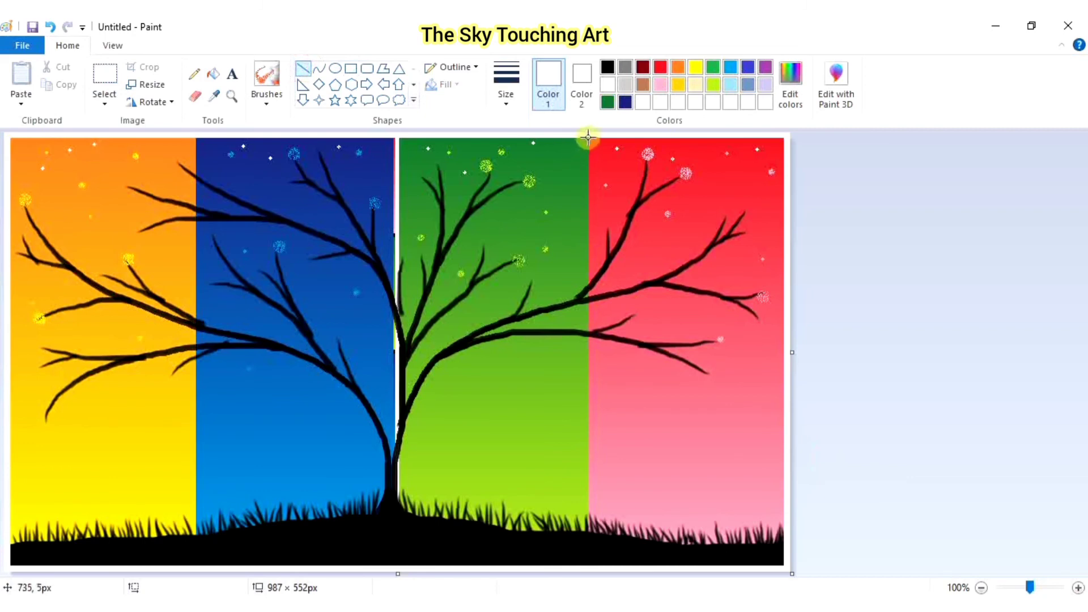
pyautogui.moveTo(591, 145)
pyautogui.mouseDown()
pyautogui.moveTo(612, 539)
pyautogui.moveTo(624, 571)
pyautogui.mouseUp()
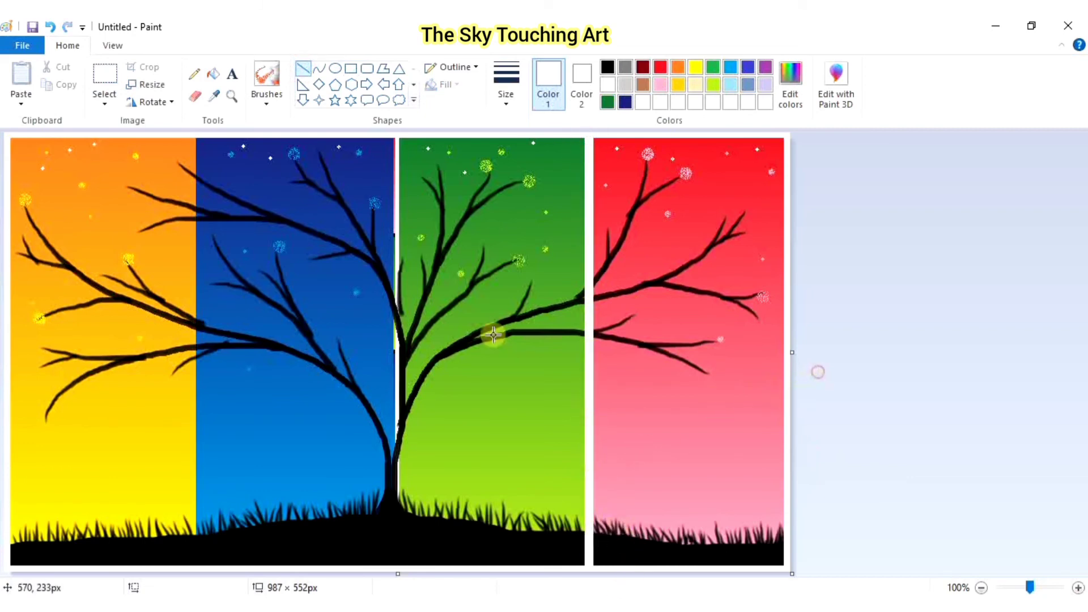
pyautogui.moveTo(399, 134); pyautogui.dragTo(417, 567)
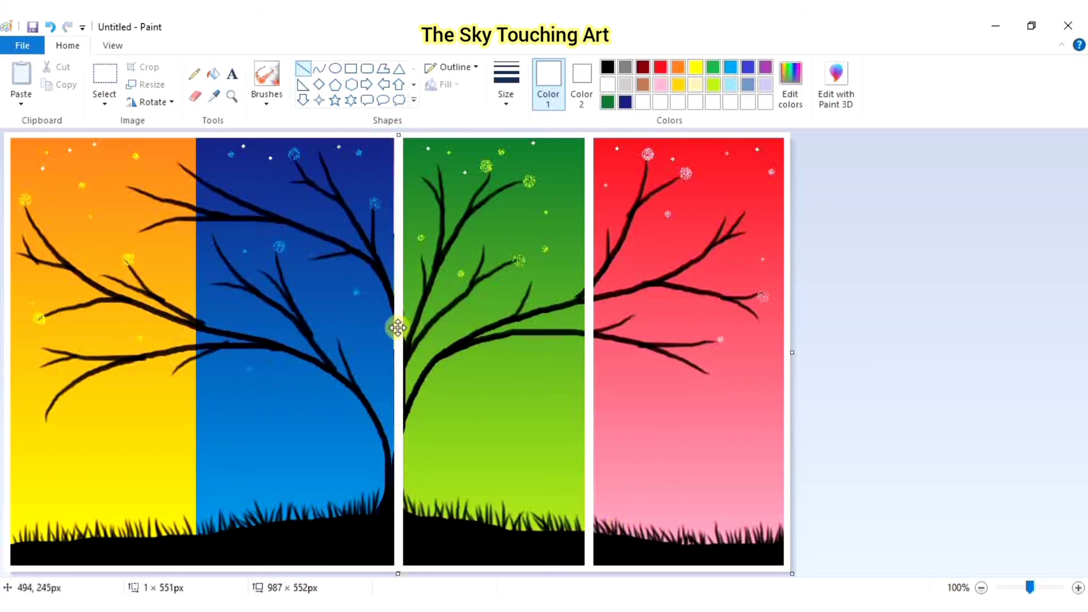
pyautogui.moveTo(398, 328); pyautogui.dragTo(397, 328)
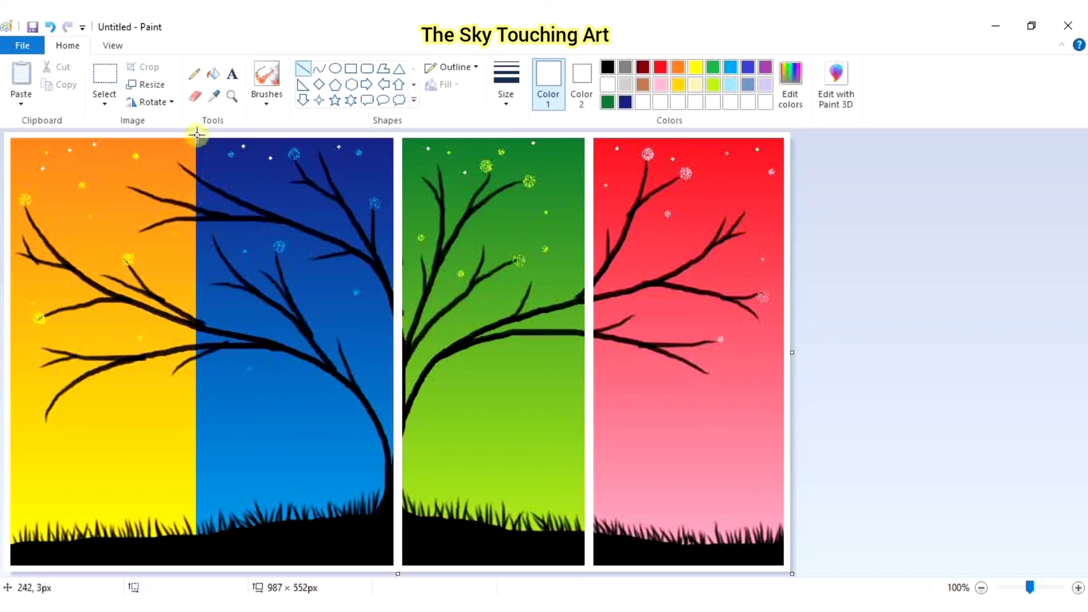
pyautogui.moveTo(198, 142); pyautogui.dragTo(279, 554)
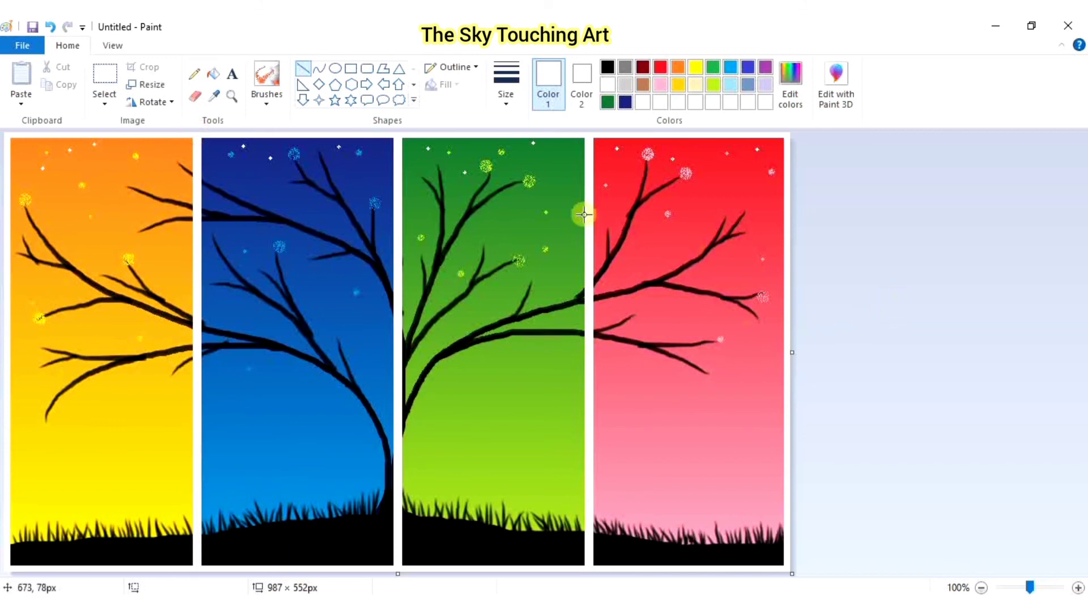
# Thicken the outer border with a white rectangle outline of about 972 × 542 px in the thickest line size, just inside the canvas edges.
pyautogui.click(351, 70)
pyautogui.click(506, 85)
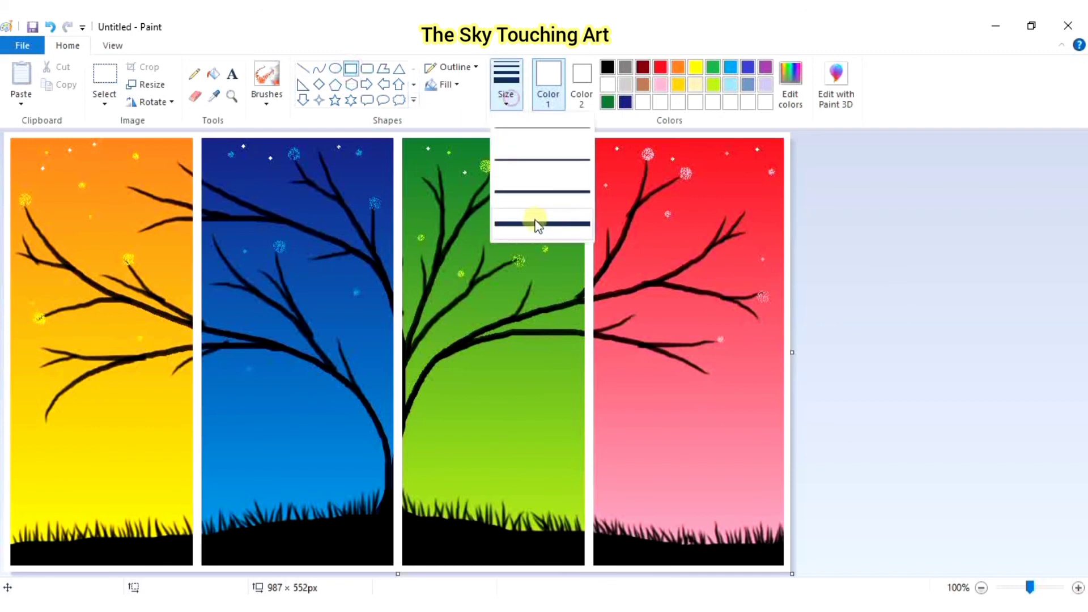
pyautogui.click(23, 135)
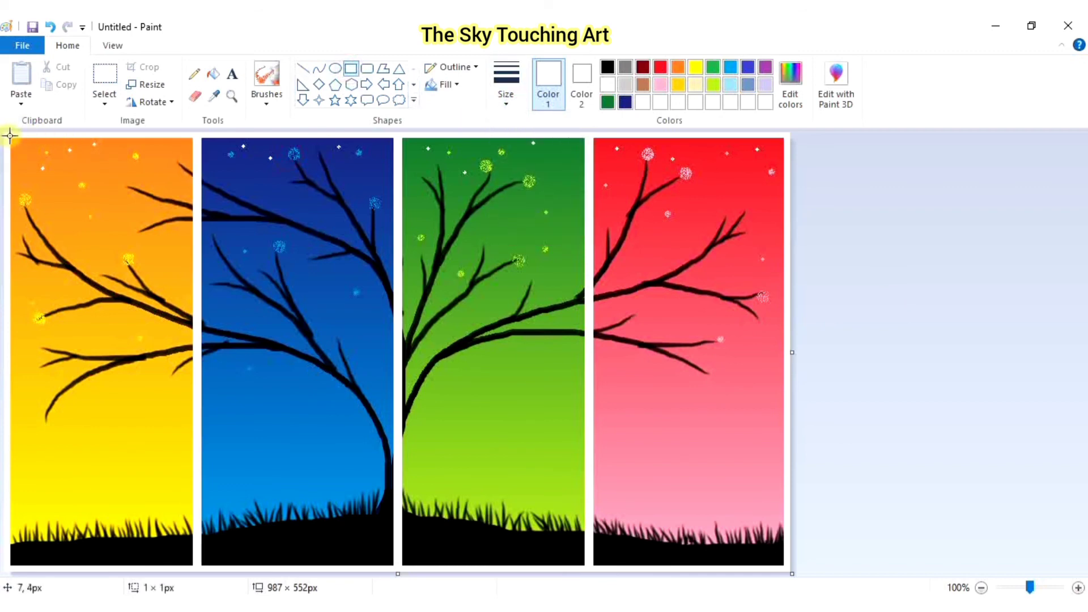
pyautogui.moveTo(10, 135); pyautogui.dragTo(783, 567)
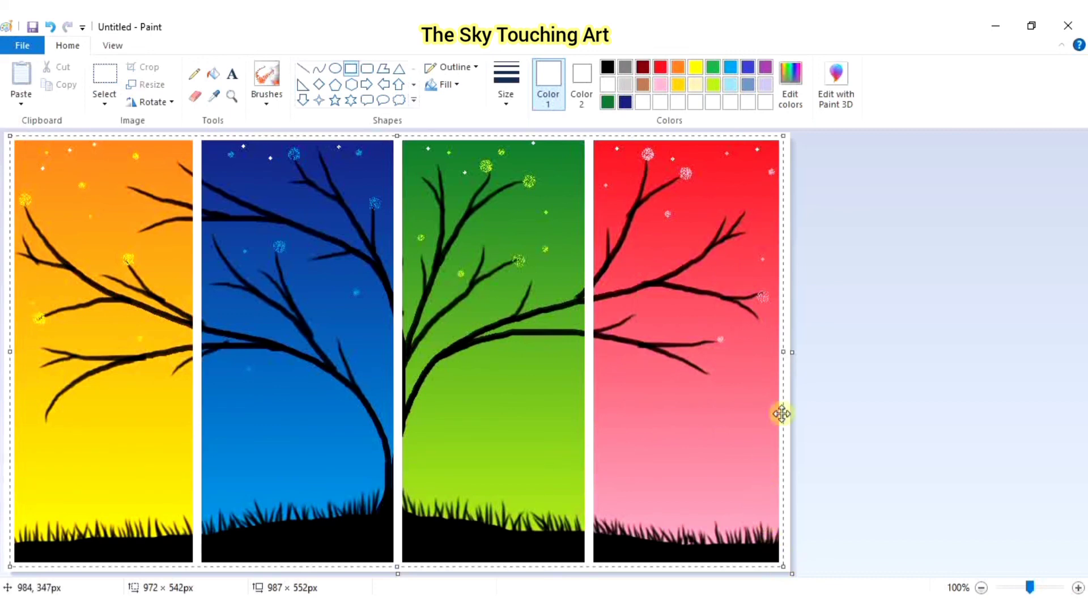
pyautogui.click(846, 371)
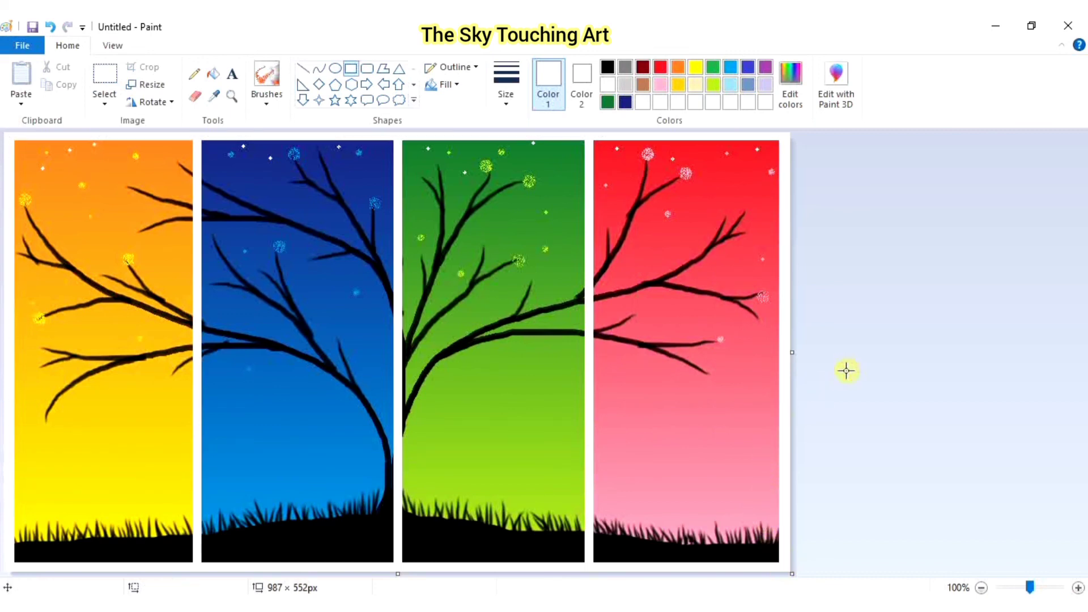
# Dot small white brush stars, three each, in the lower sky of the orange-yellow and blue columns.
pyautogui.hotkey('ctrl', 'z')
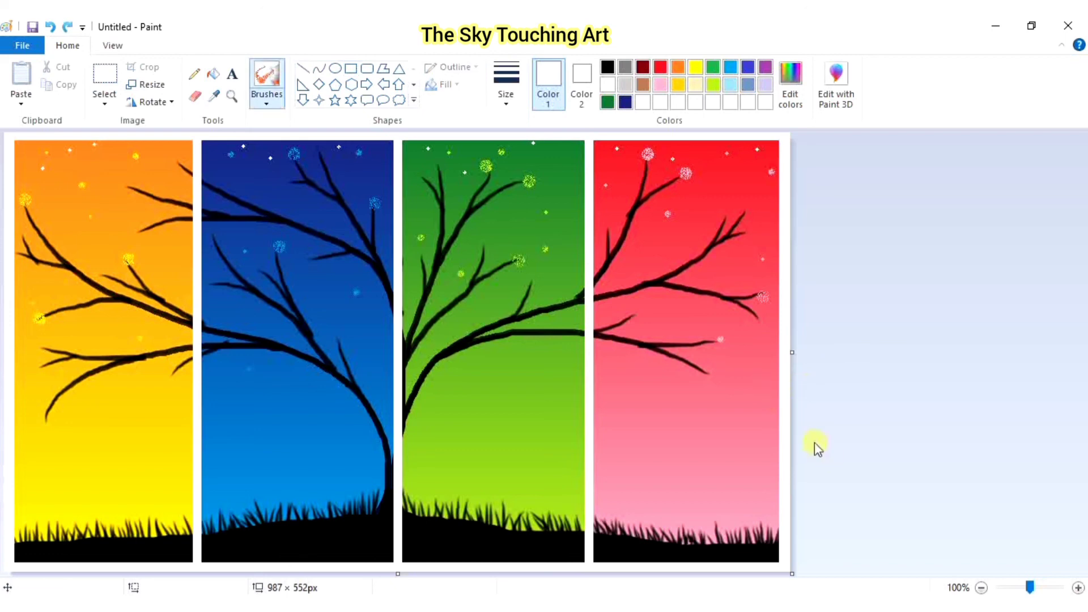
pyautogui.hotkey('ctrl', 'z')
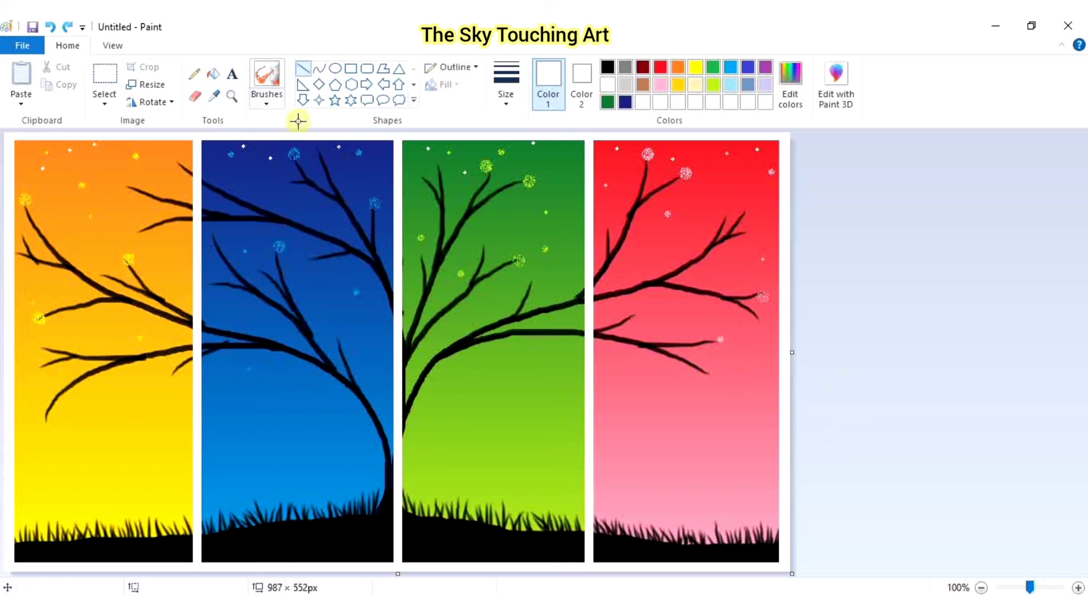
pyautogui.click(263, 74)
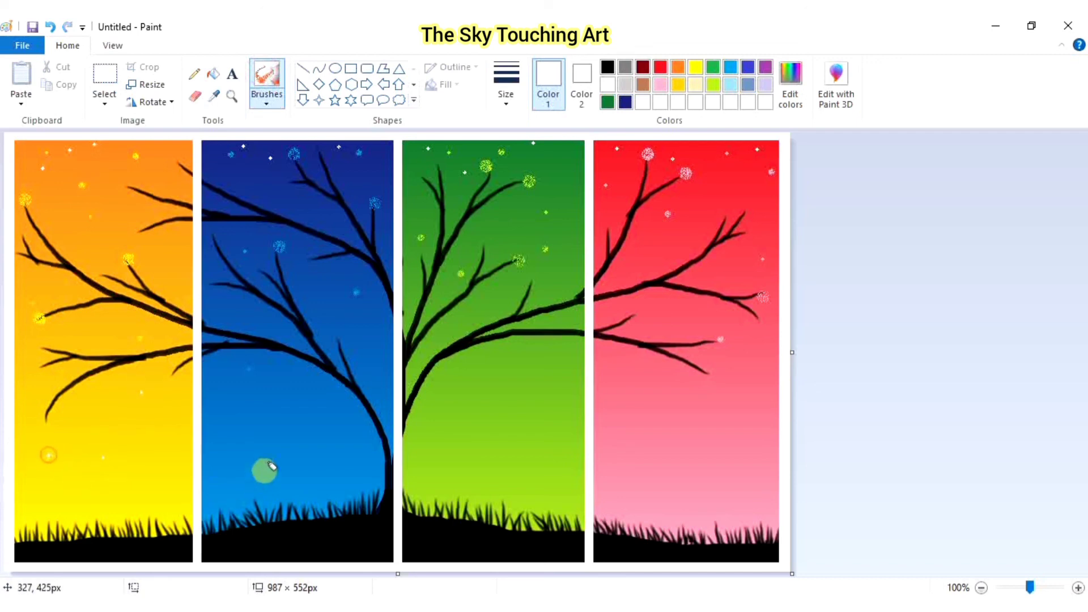
pyautogui.click(265, 471)
pyautogui.click(244, 435)
pyautogui.click(325, 420)
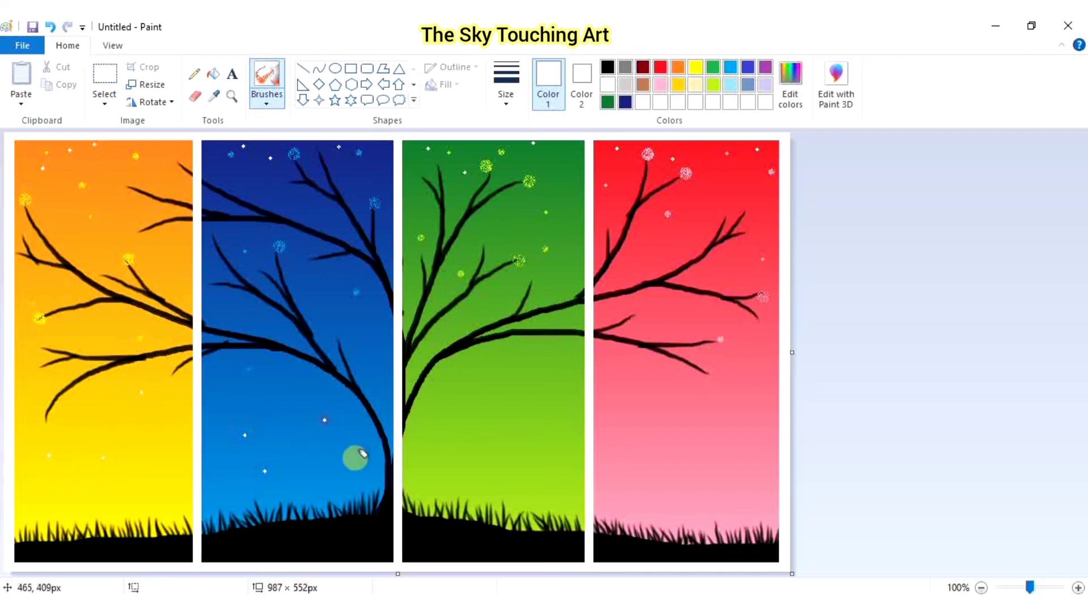
# Dot small white brush stars, four each, below the branches in the green and red-pink columns.
pyautogui.click(499, 355)
pyautogui.click(570, 424)
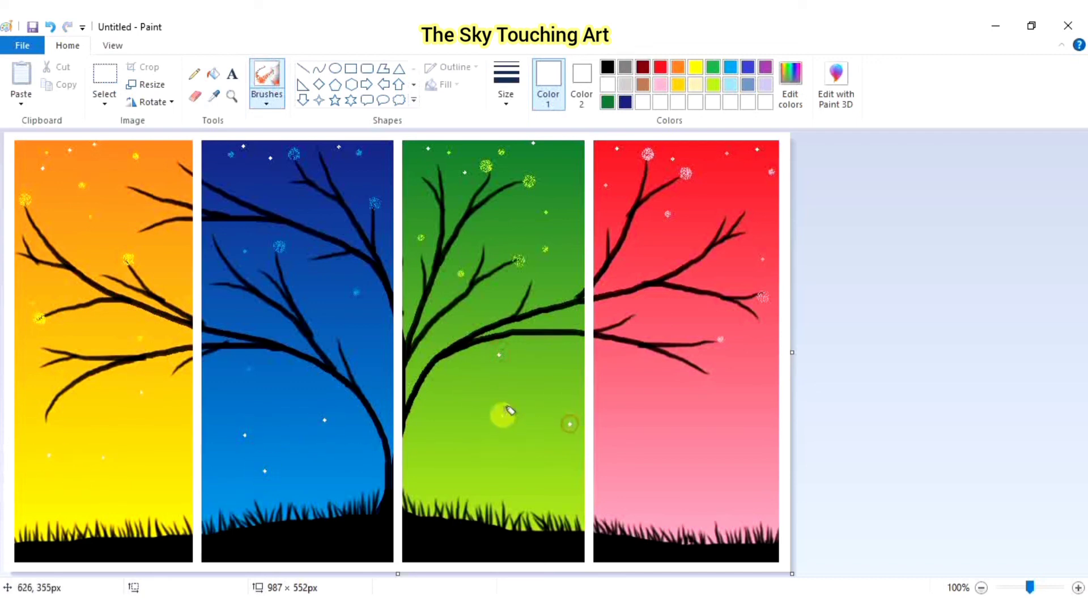
pyautogui.click(502, 415)
pyautogui.click(471, 474)
pyautogui.click(685, 407)
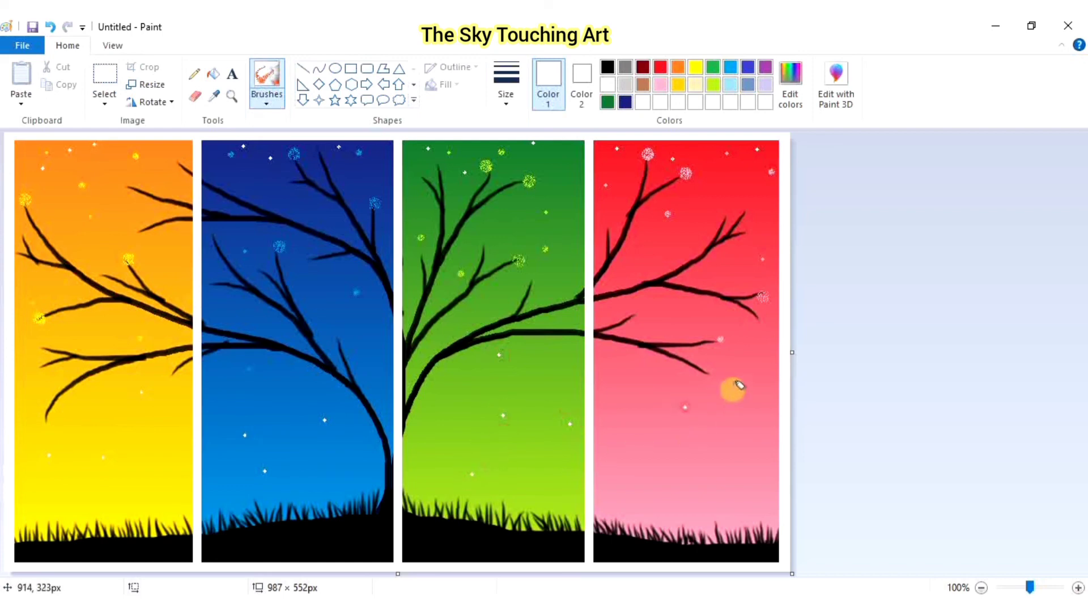
pyautogui.click(733, 390)
pyautogui.click(753, 460)
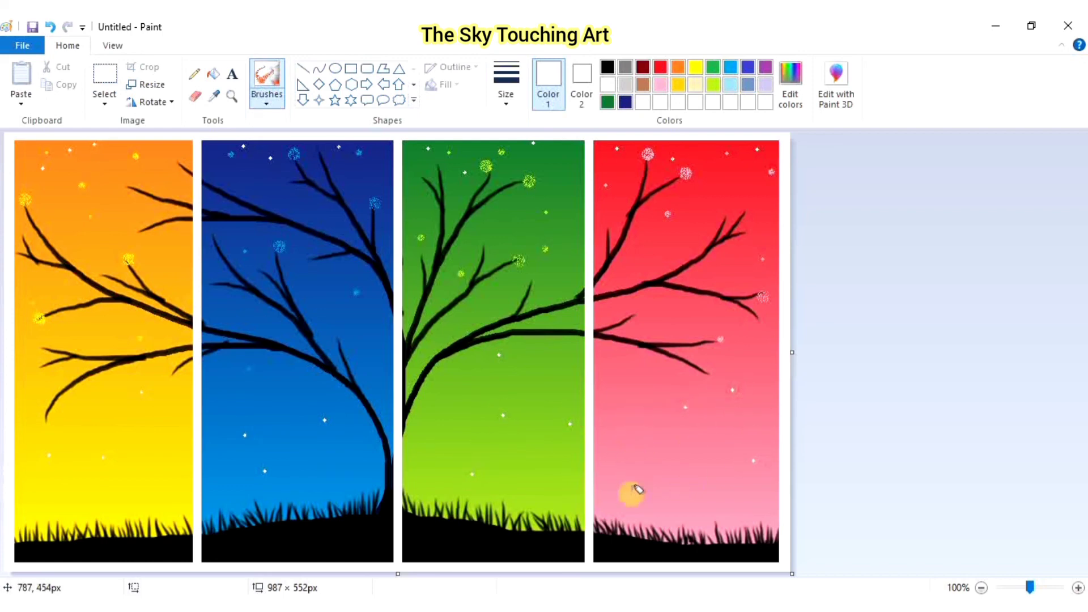
pyautogui.click(627, 481)
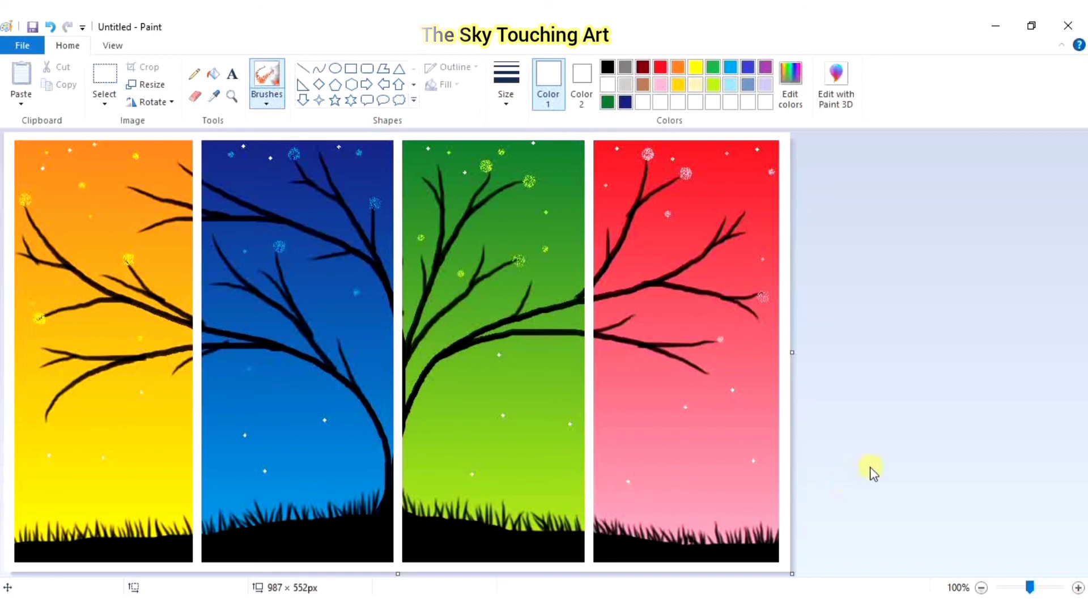